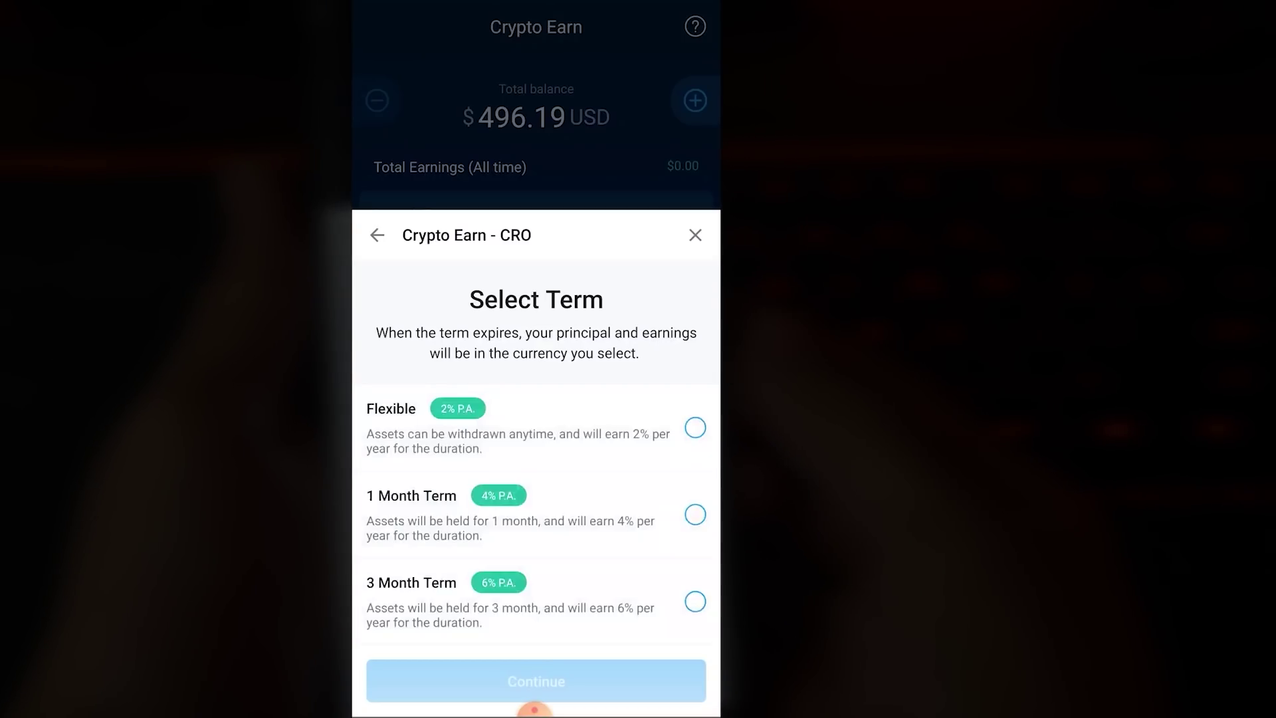
# Choose the Flexible term under Select Term for the CRO deposit.
pyautogui.click(696, 428)
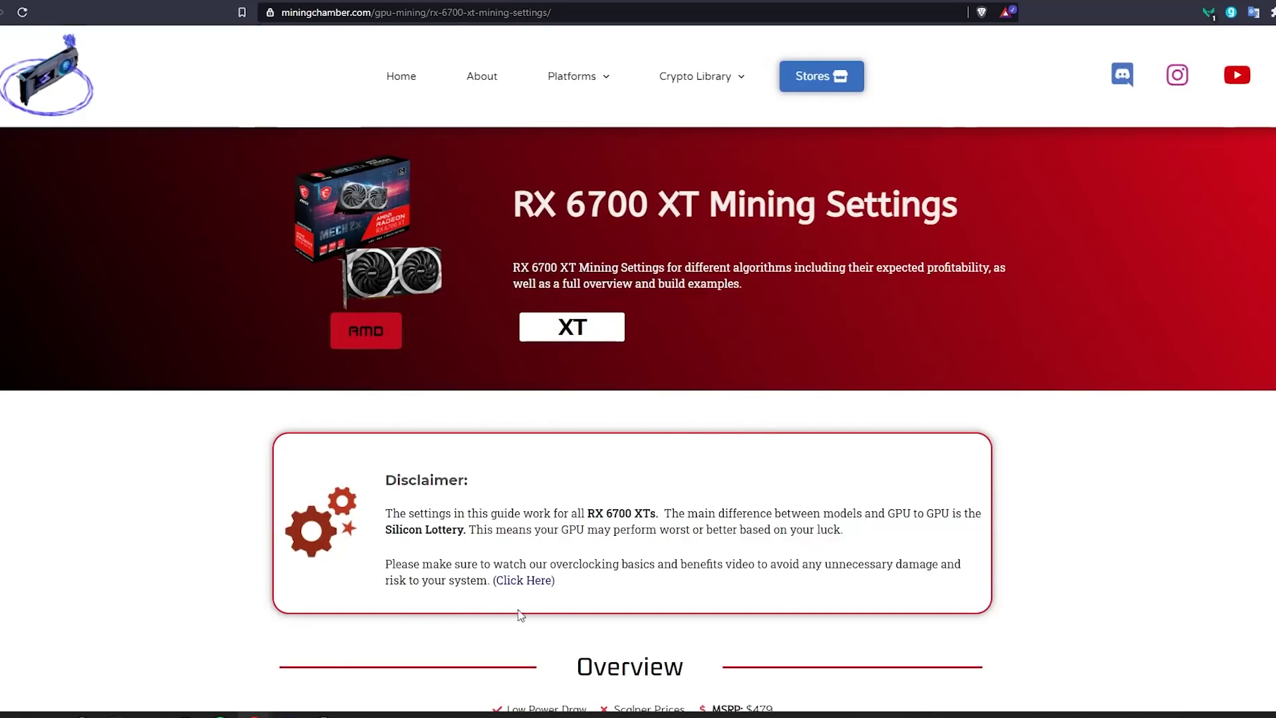
pyautogui.scroll(-10, 797, 480)
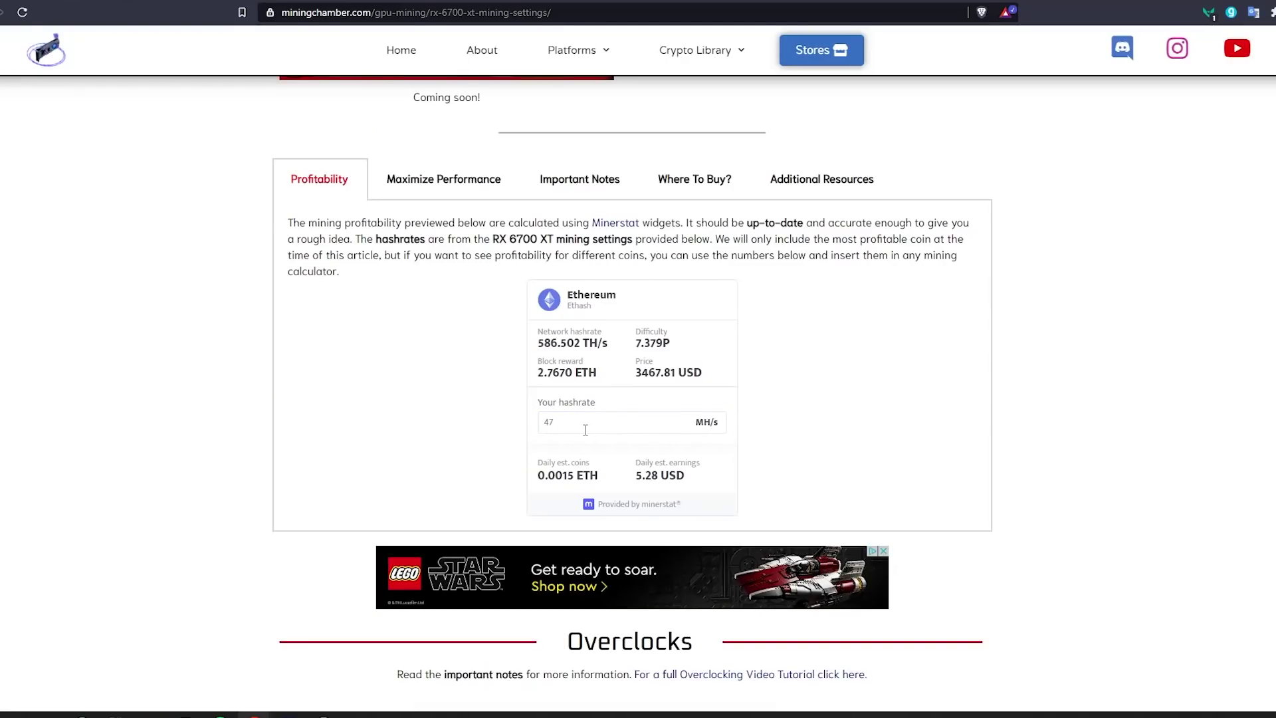
# Select and clear the 47 MH/s hashrate, then highlight the 5.28 USD daily earnings figure.
pyautogui.moveTo(487, 466); pyautogui.dragTo(471, 461)
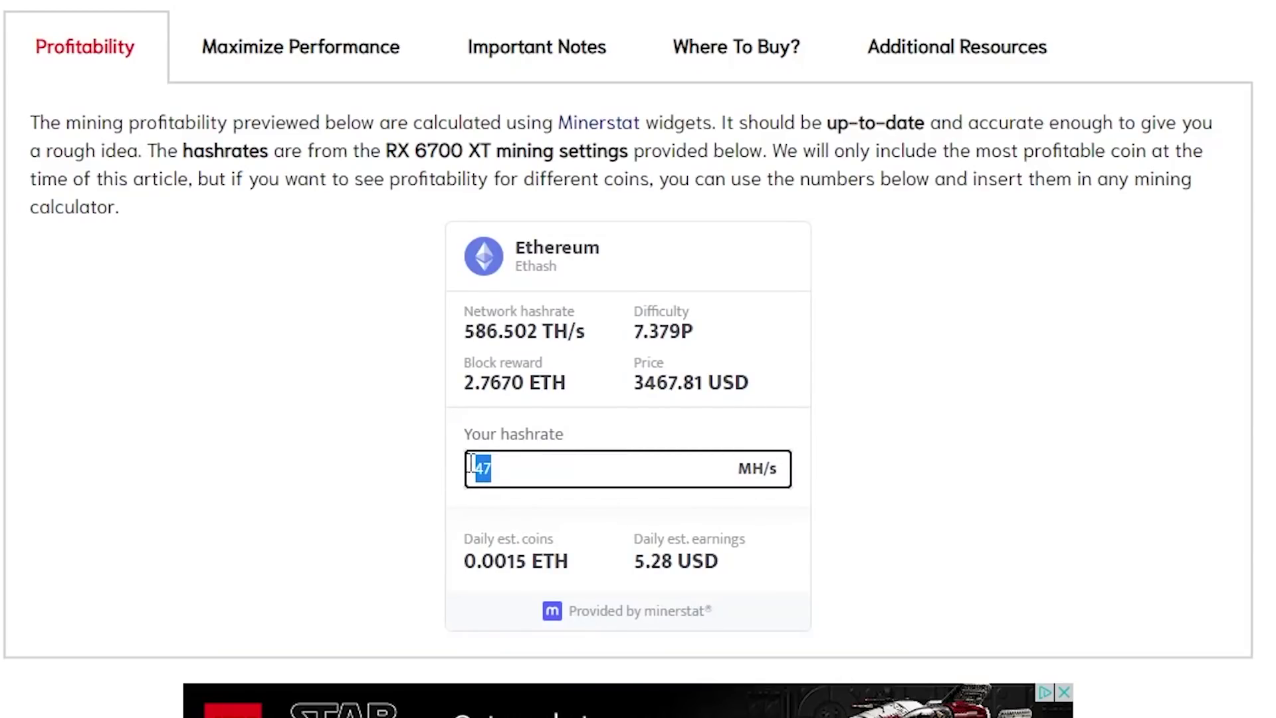
pyautogui.press('BackSpace')
pyautogui.moveTo(632, 566); pyautogui.dragTo(682, 565)
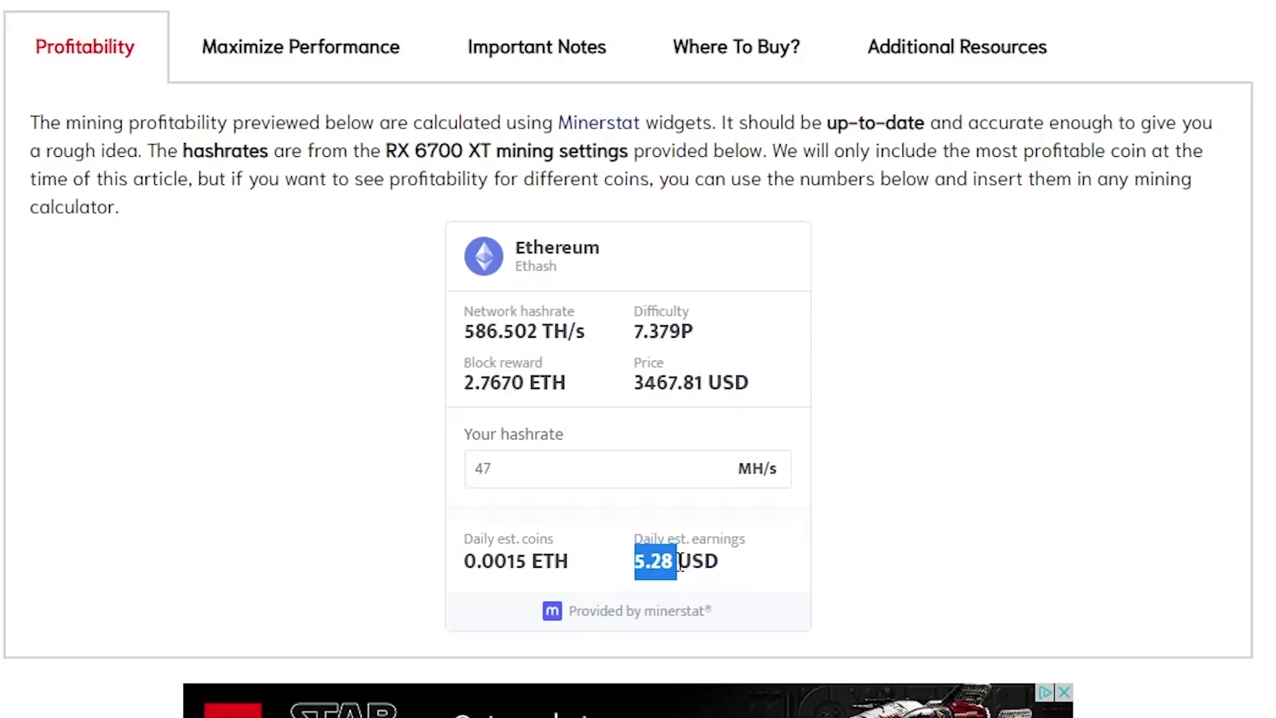
pyautogui.click(653, 644)
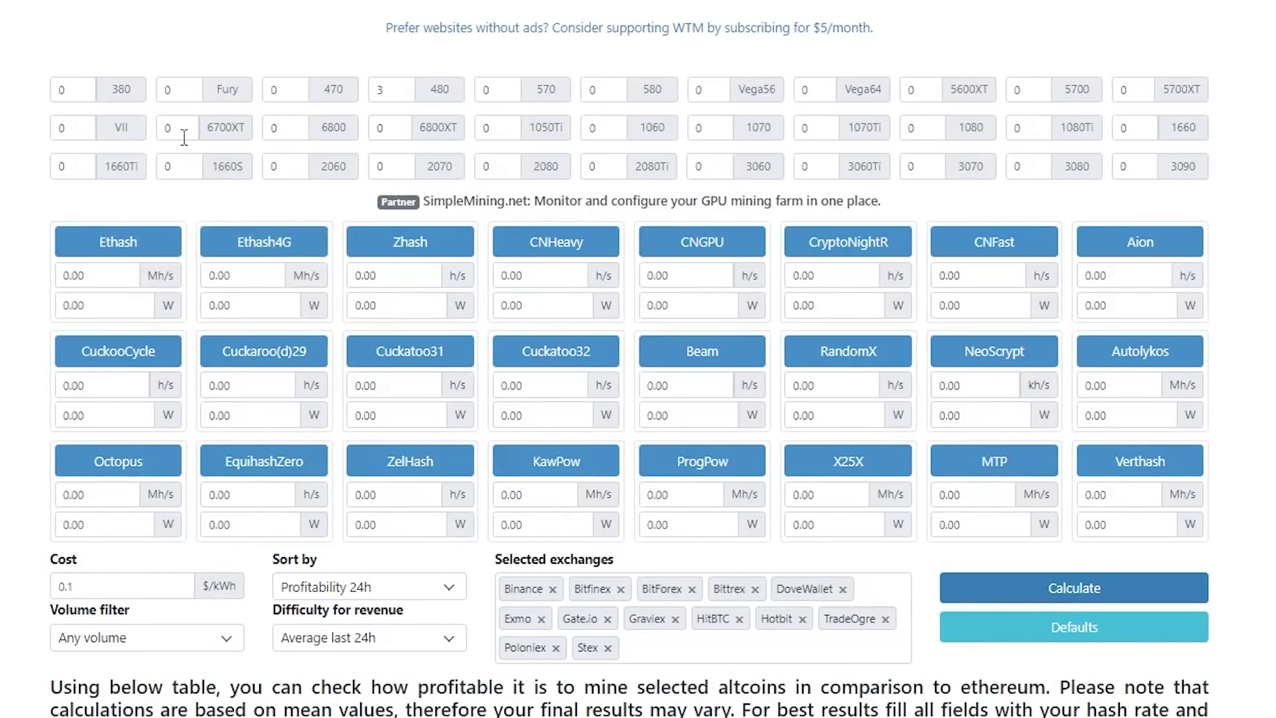
# Set the 6700XT card count to 1 and load its hashrates and power draws.
pyautogui.click(183, 136)
pyautogui.press('BackSpace')
pyautogui.write('1')
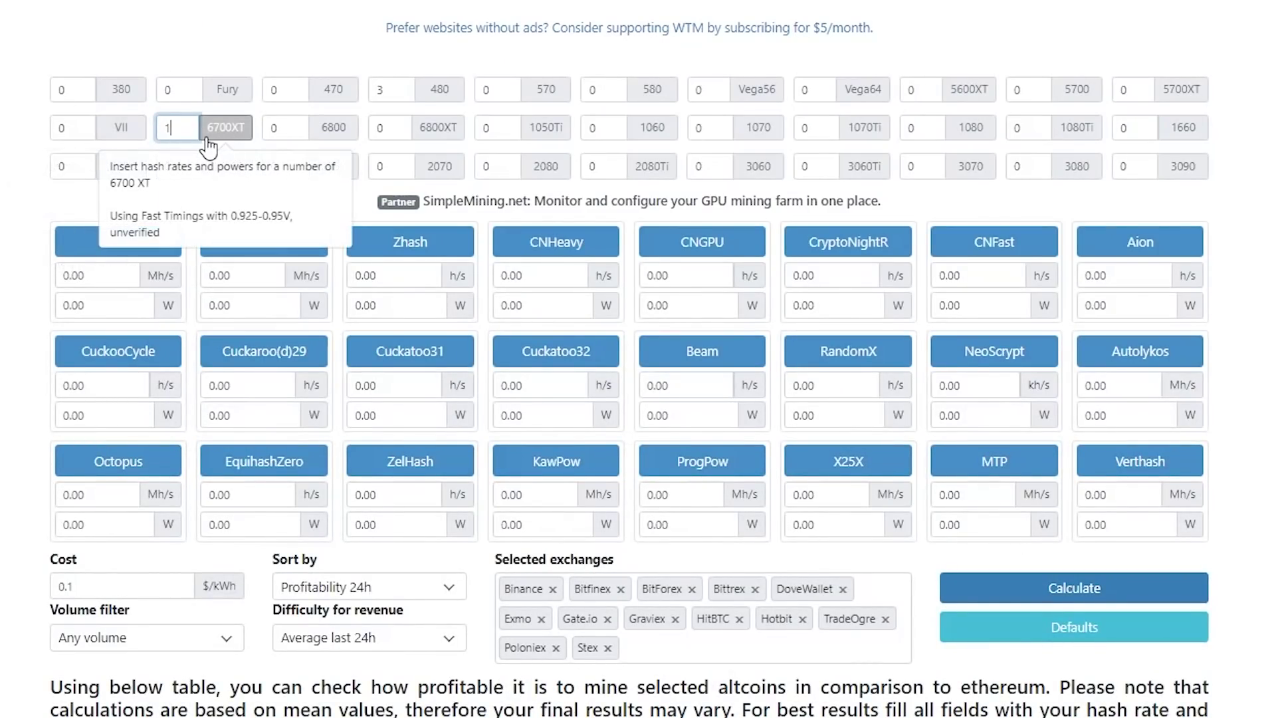
pyautogui.click(214, 131)
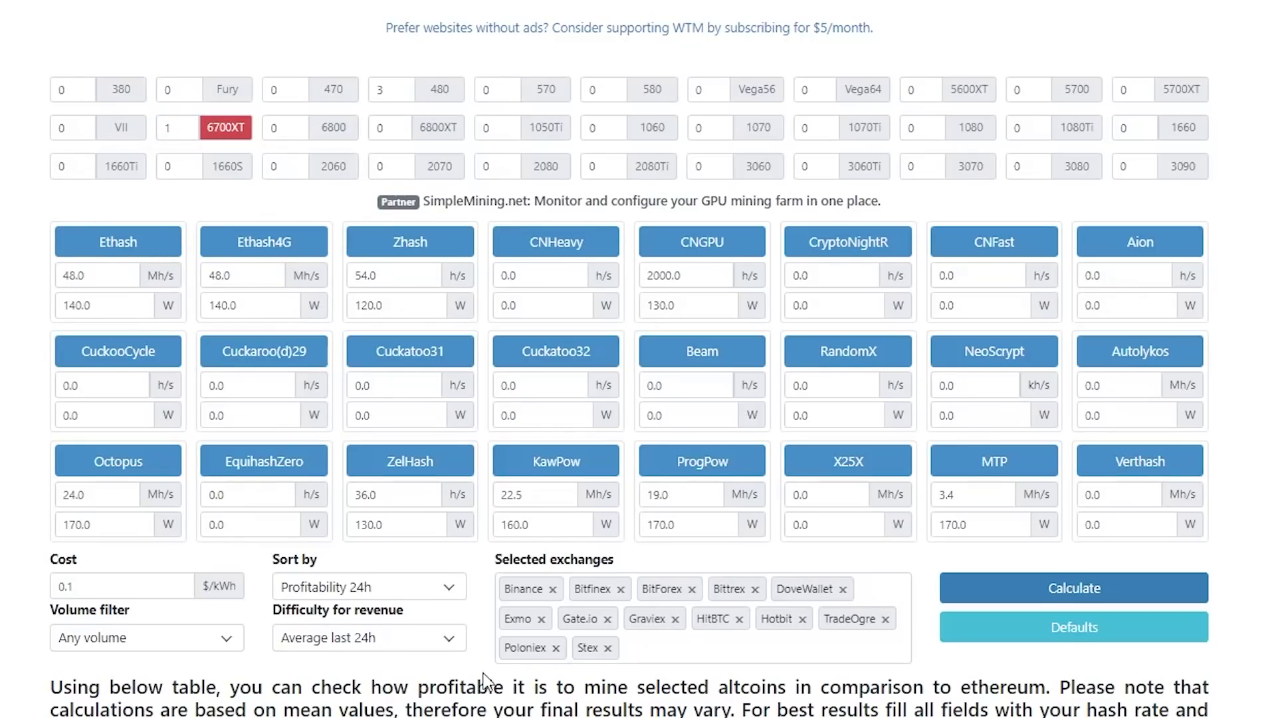
pyautogui.scroll(-2, 486, 679)
pyautogui.scroll(-2, 594, 616)
pyautogui.scroll(-2, 648, 651)
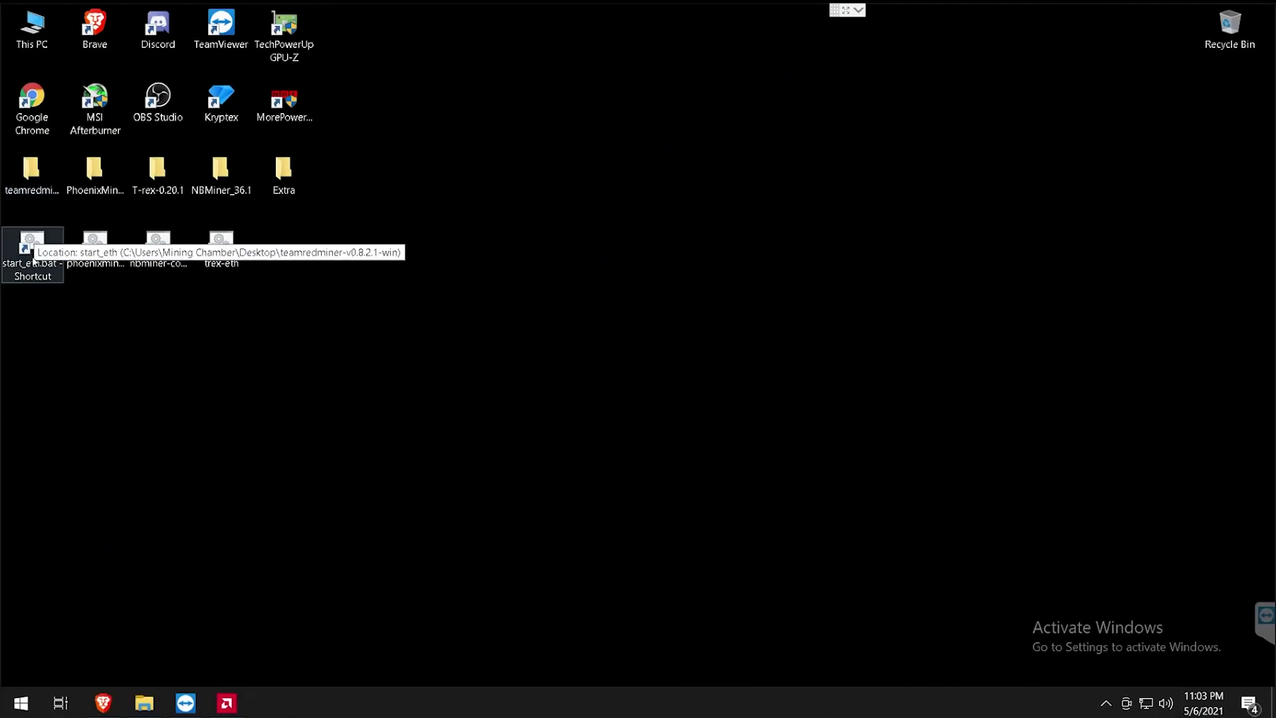
# Launch the start_eth.bat mining script from the desktop.
pyautogui.click(57, 215)
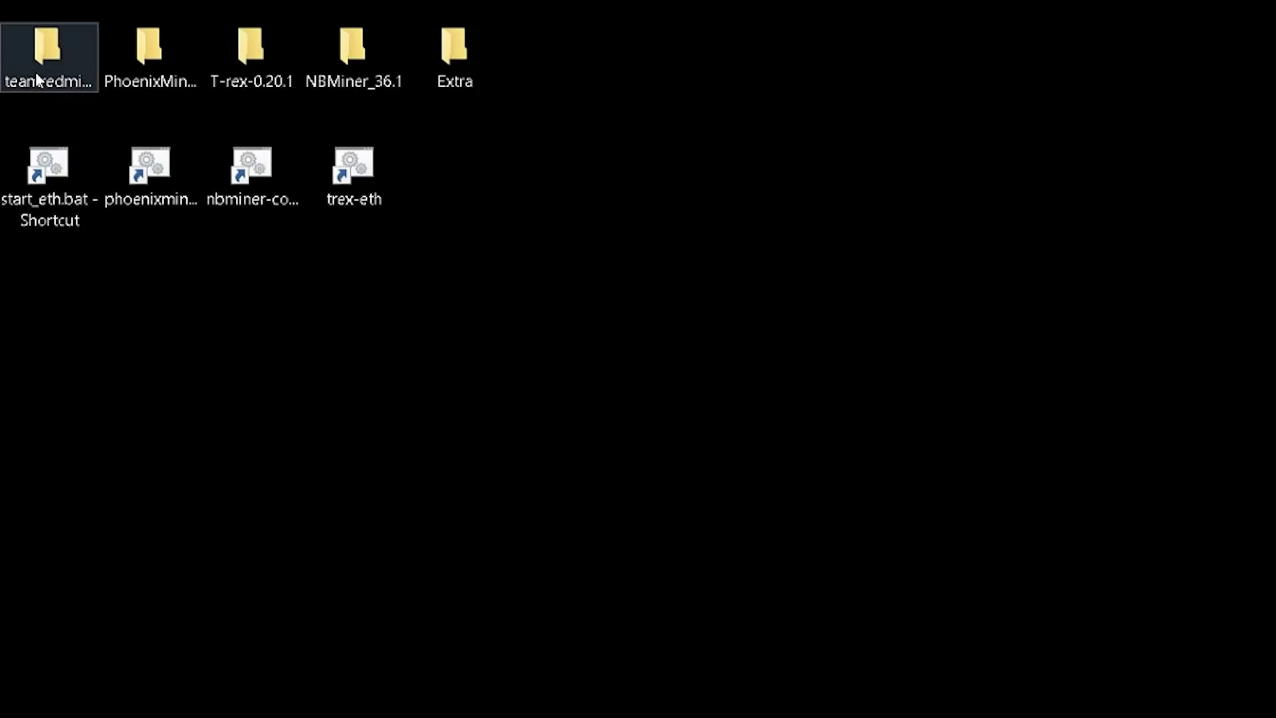
pyautogui.doubleClick(64, 203)
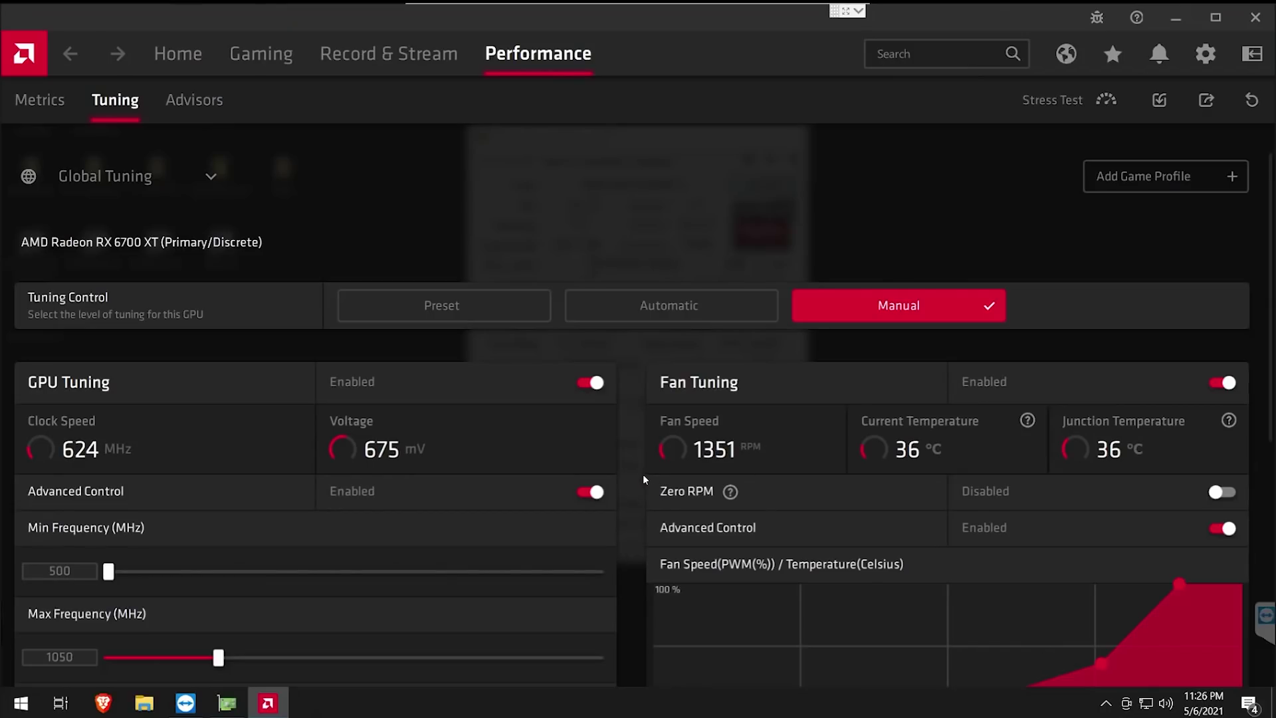
pyautogui.scroll(-3, 643, 480)
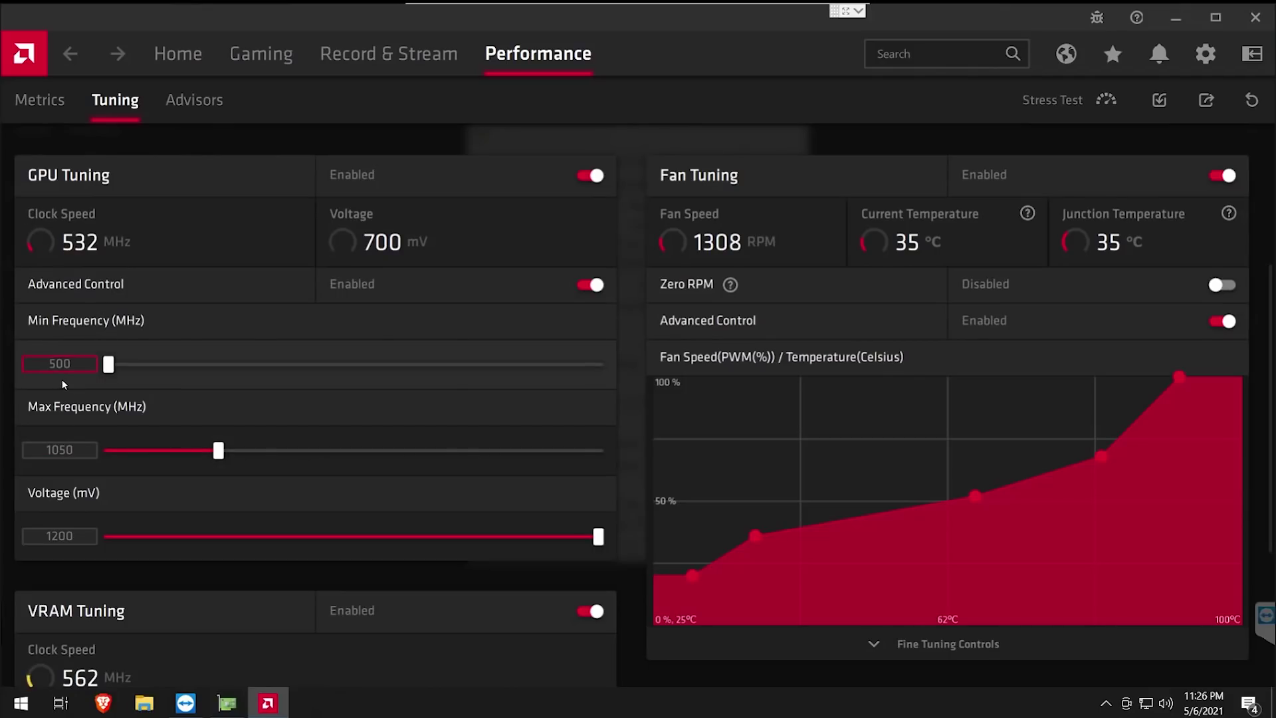
# Select the Max Frequency value on the Tuning page for editing.
pyautogui.doubleClick(61, 450)
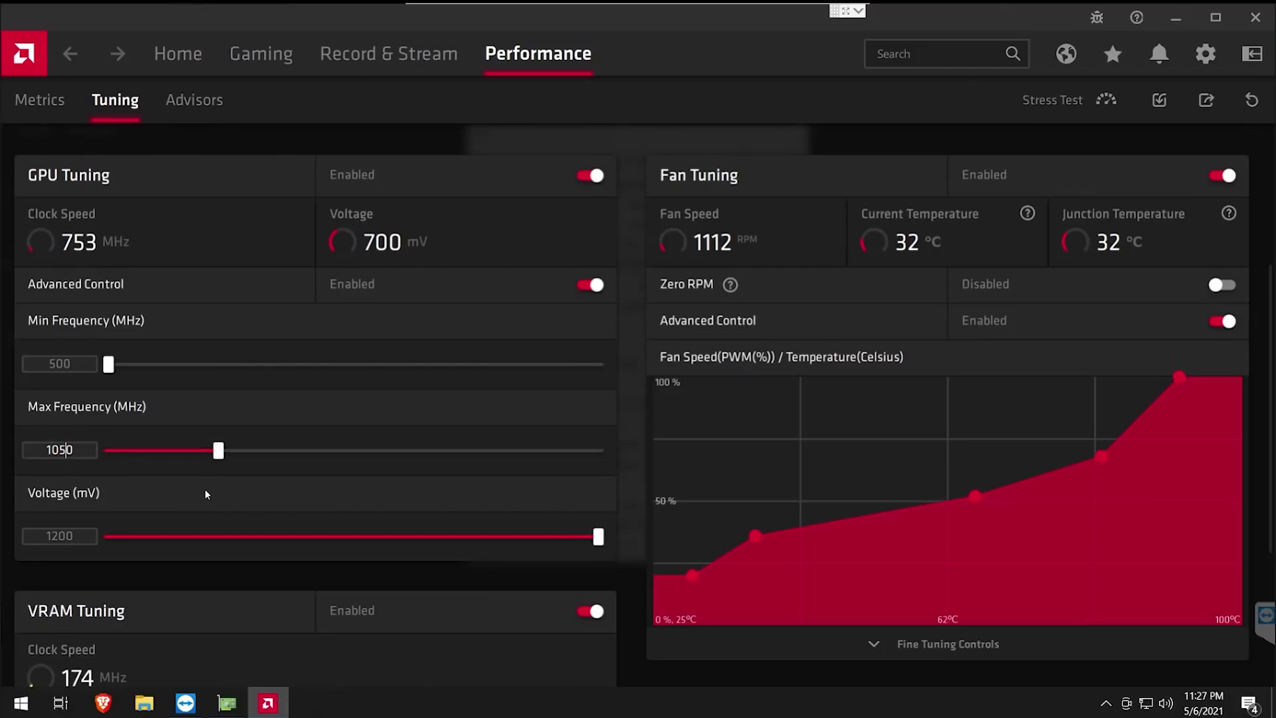
pyautogui.scroll(-3, 314, 572)
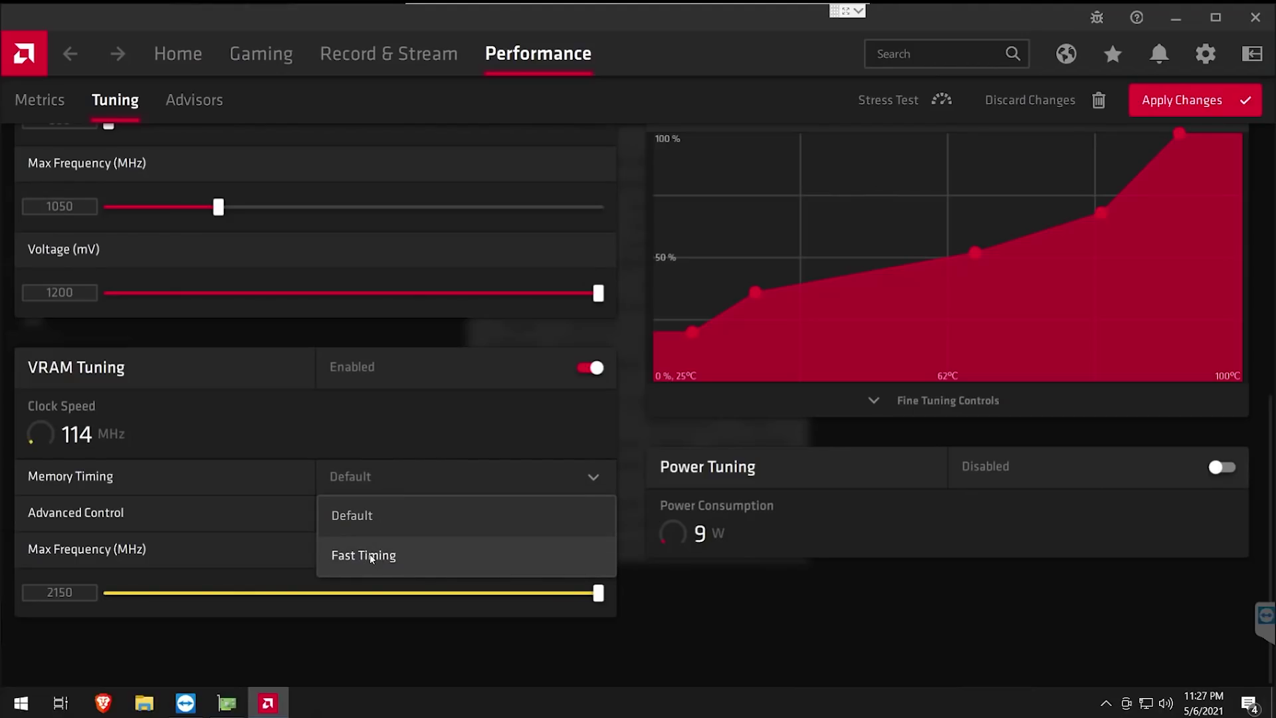
# Set memory timing to Fast Timing and apply the tuning changes to the card.
pyautogui.click(371, 557)
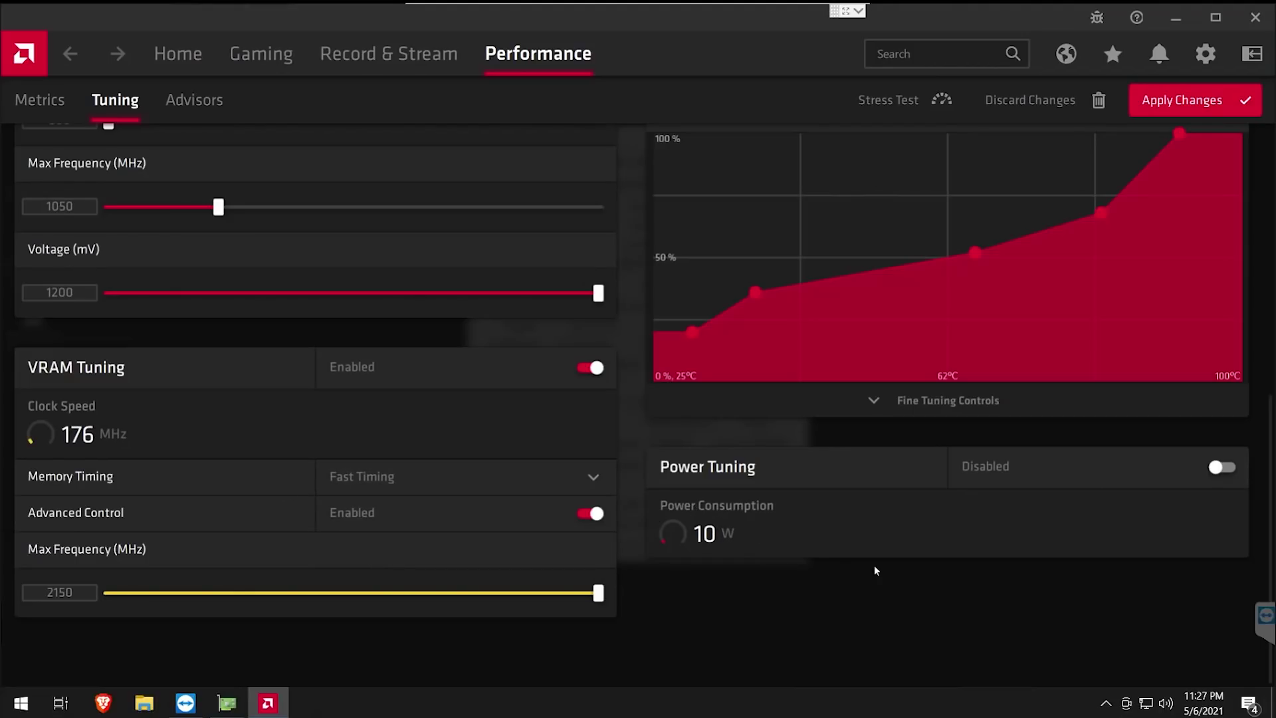
pyautogui.scroll(5, 876, 571)
pyautogui.scroll(2, 1046, 624)
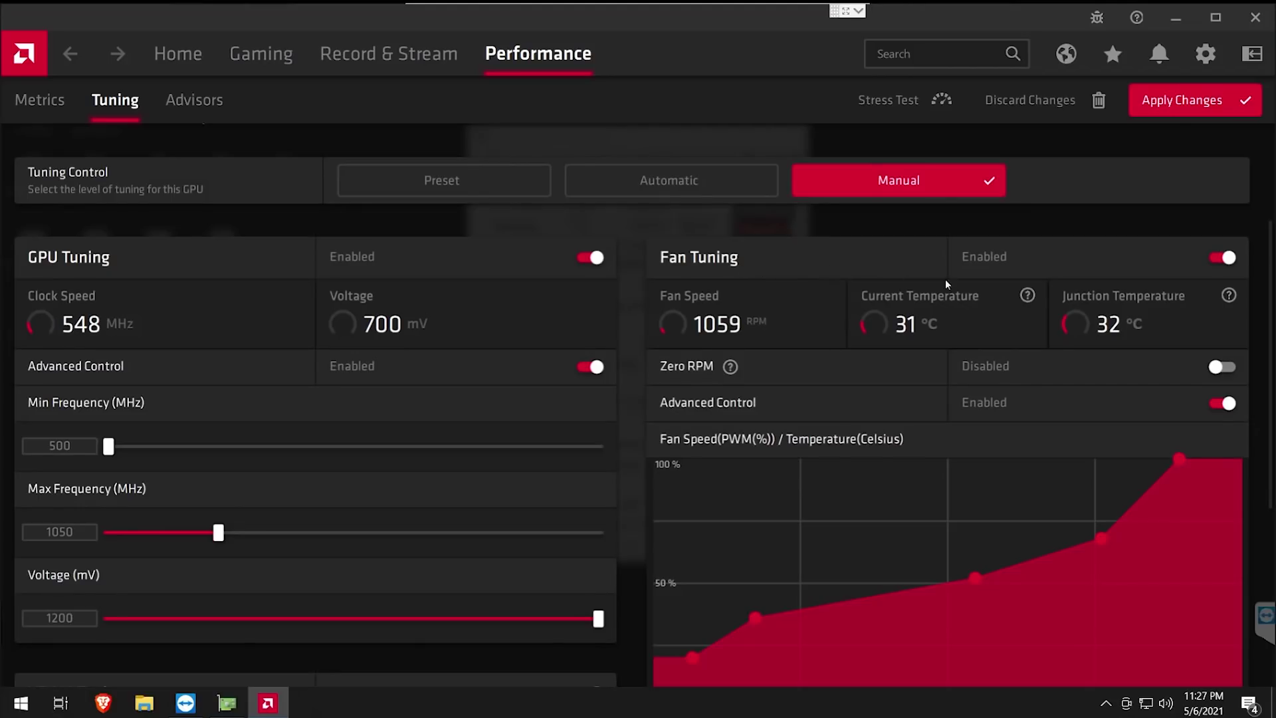
pyautogui.scroll(-2, 1040, 400)
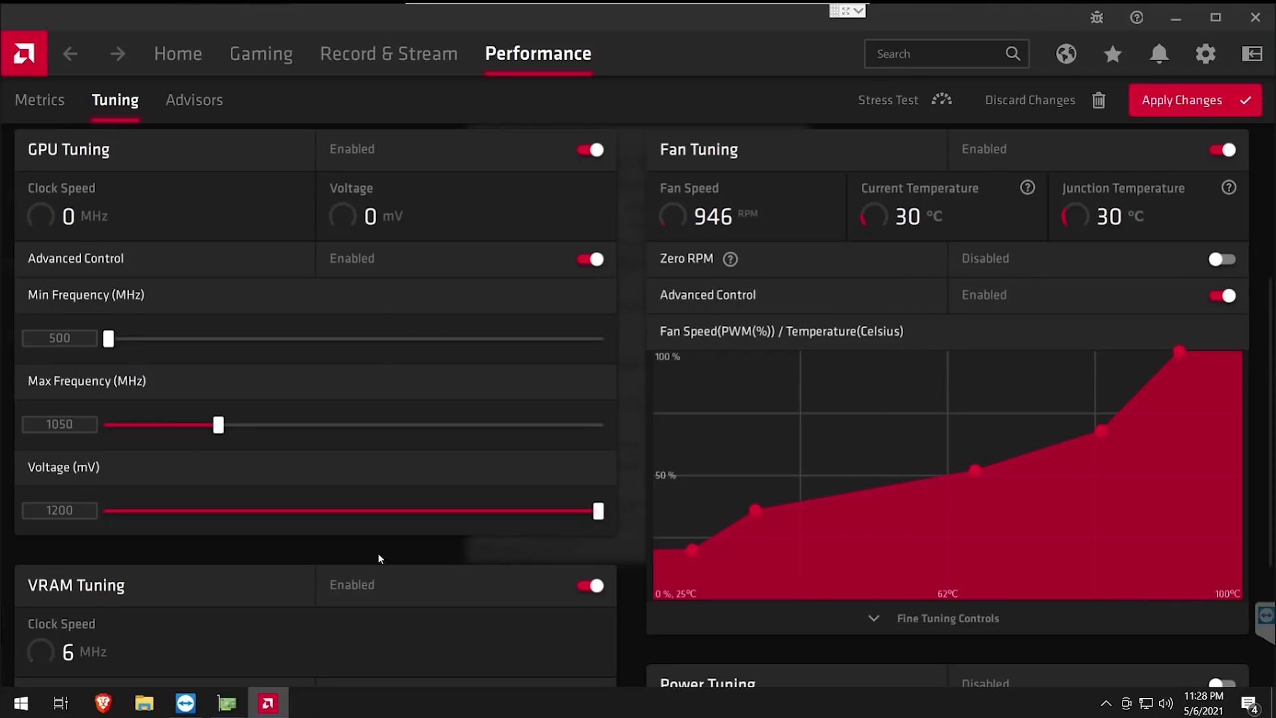
pyautogui.click(1185, 104)
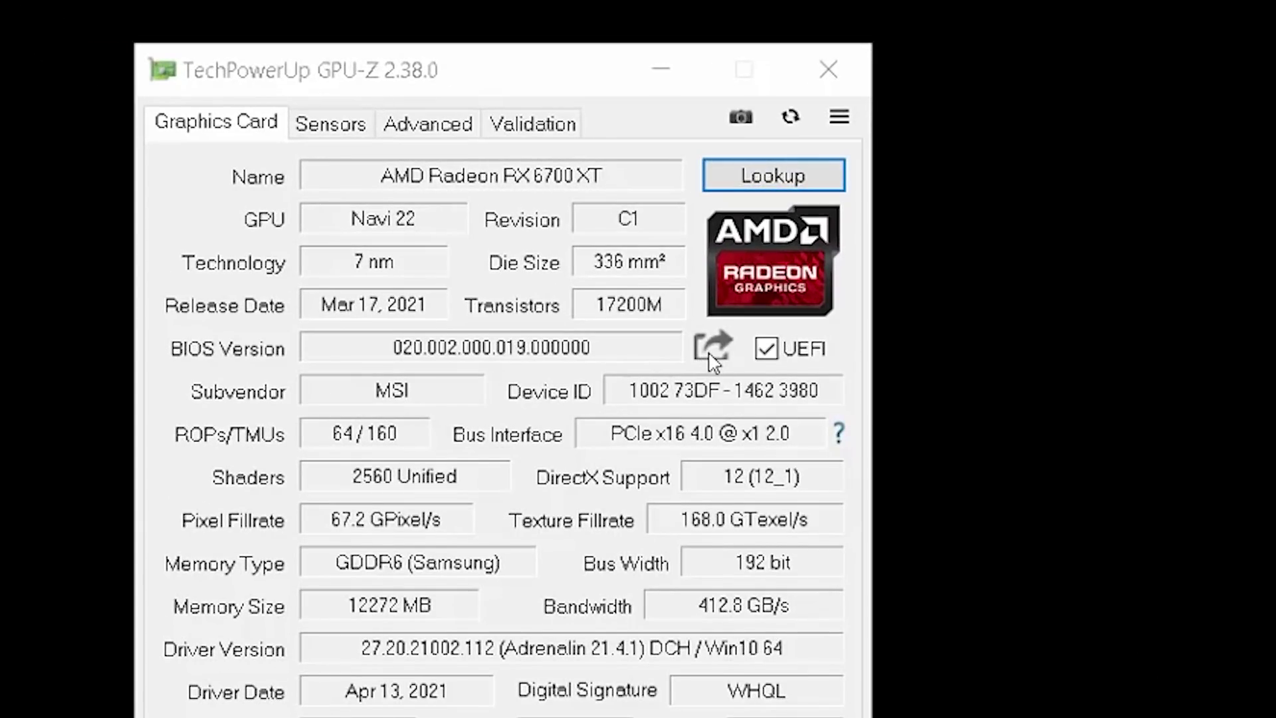
# Export the card's BIOS to the Desktop as Navi 22.rom, then select the MorePowerTool icon.
pyautogui.click(735, 261)
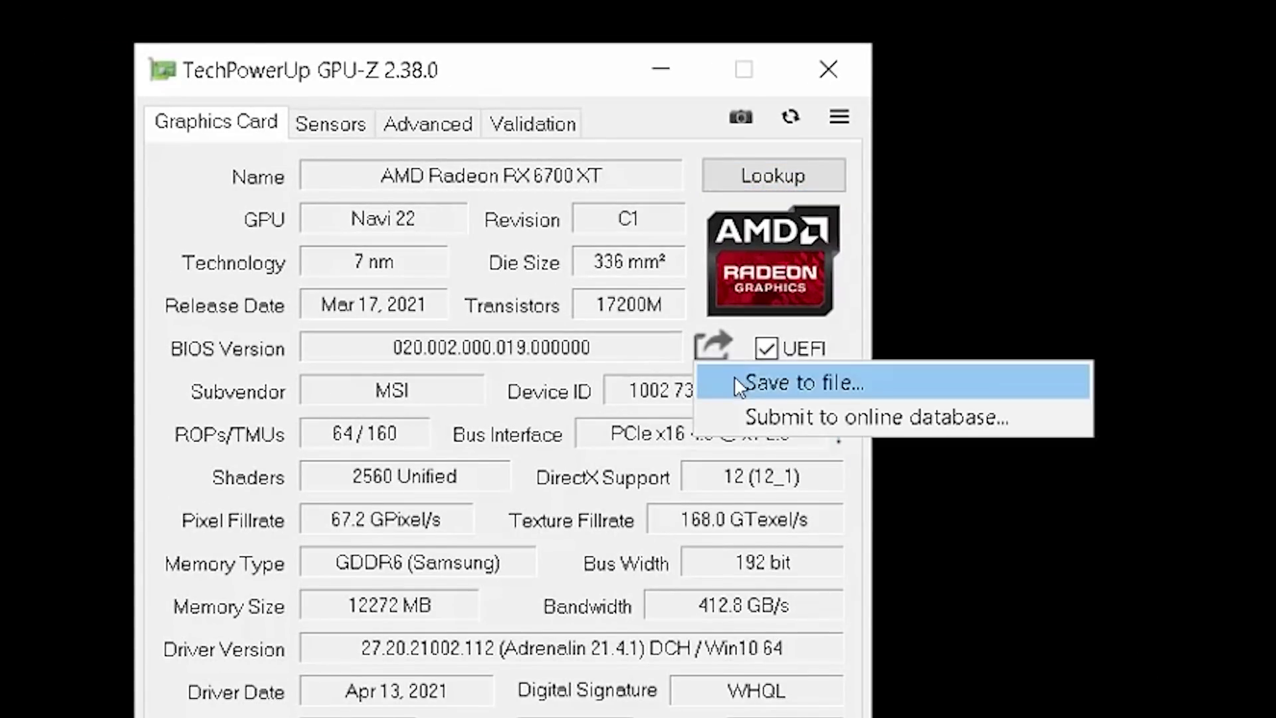
pyautogui.click(754, 385)
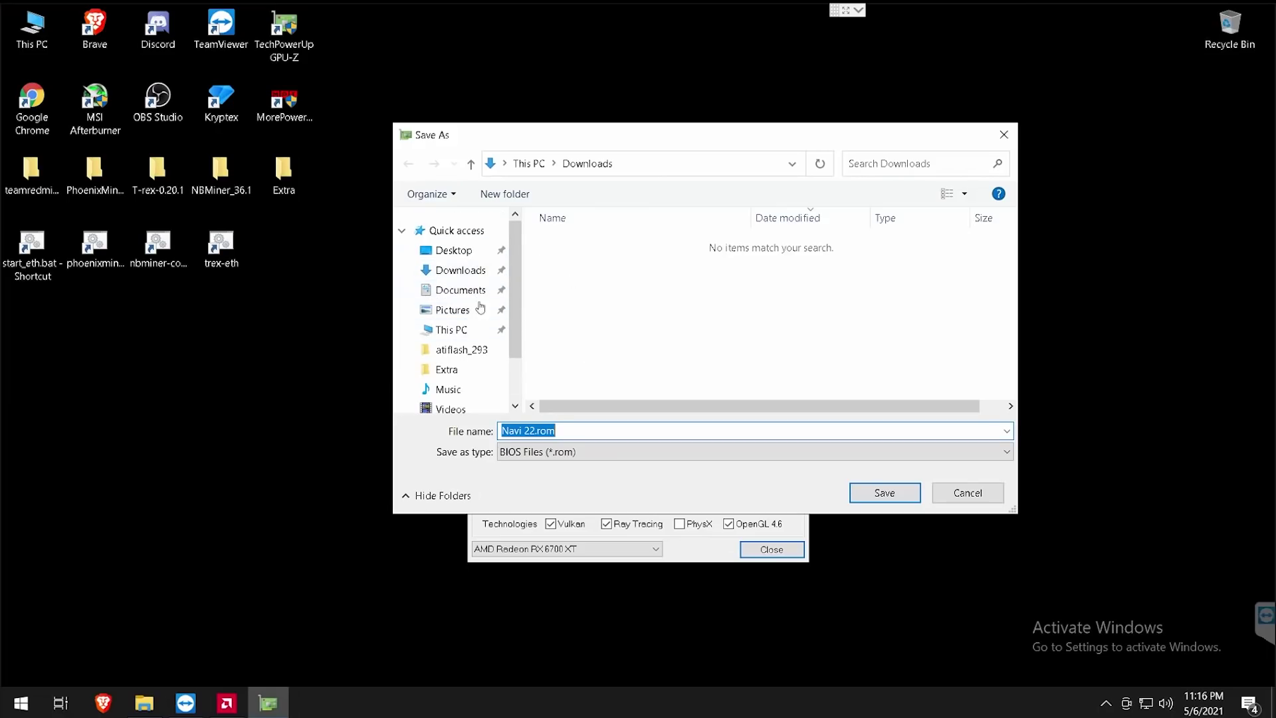
pyautogui.click(456, 250)
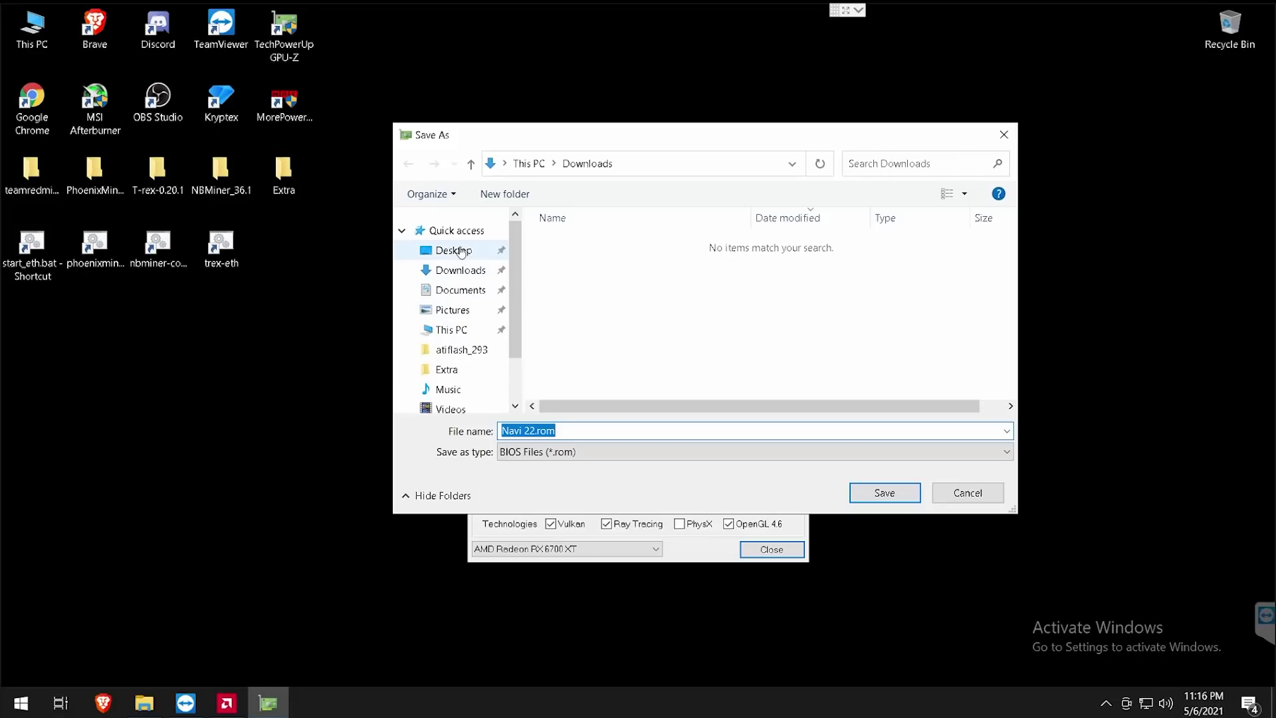
pyautogui.click(880, 497)
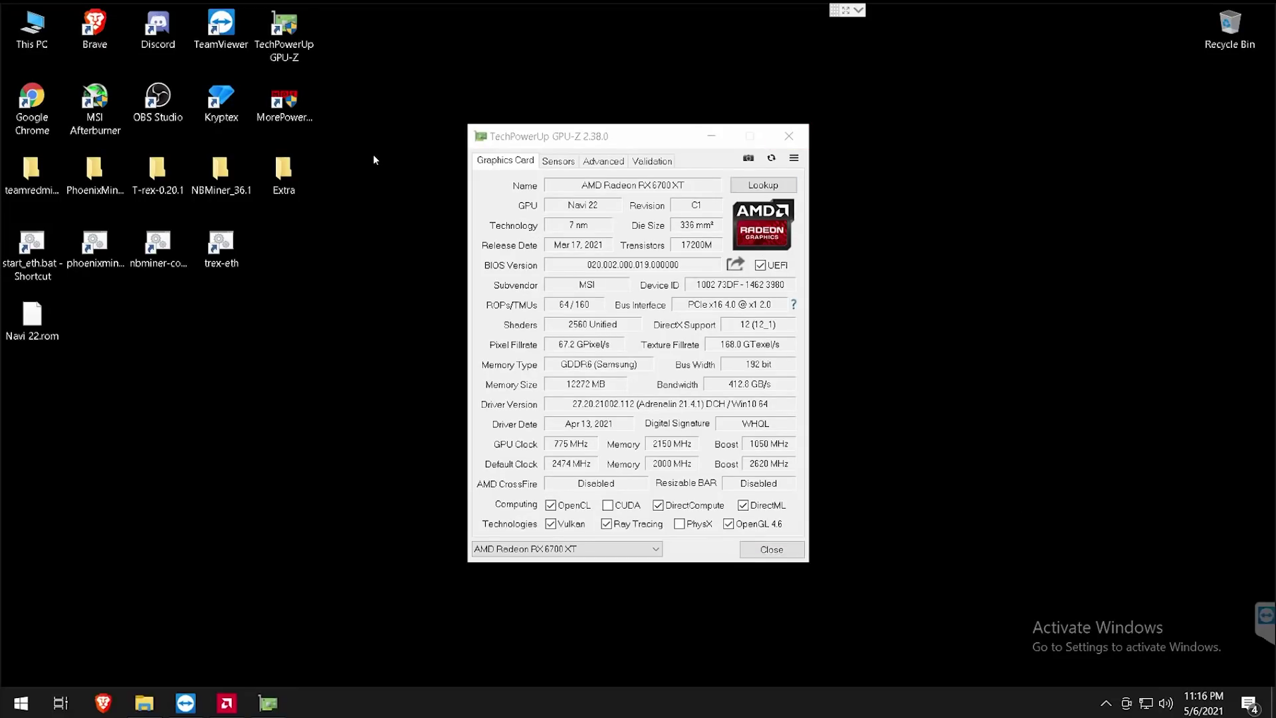
pyautogui.click(276, 112)
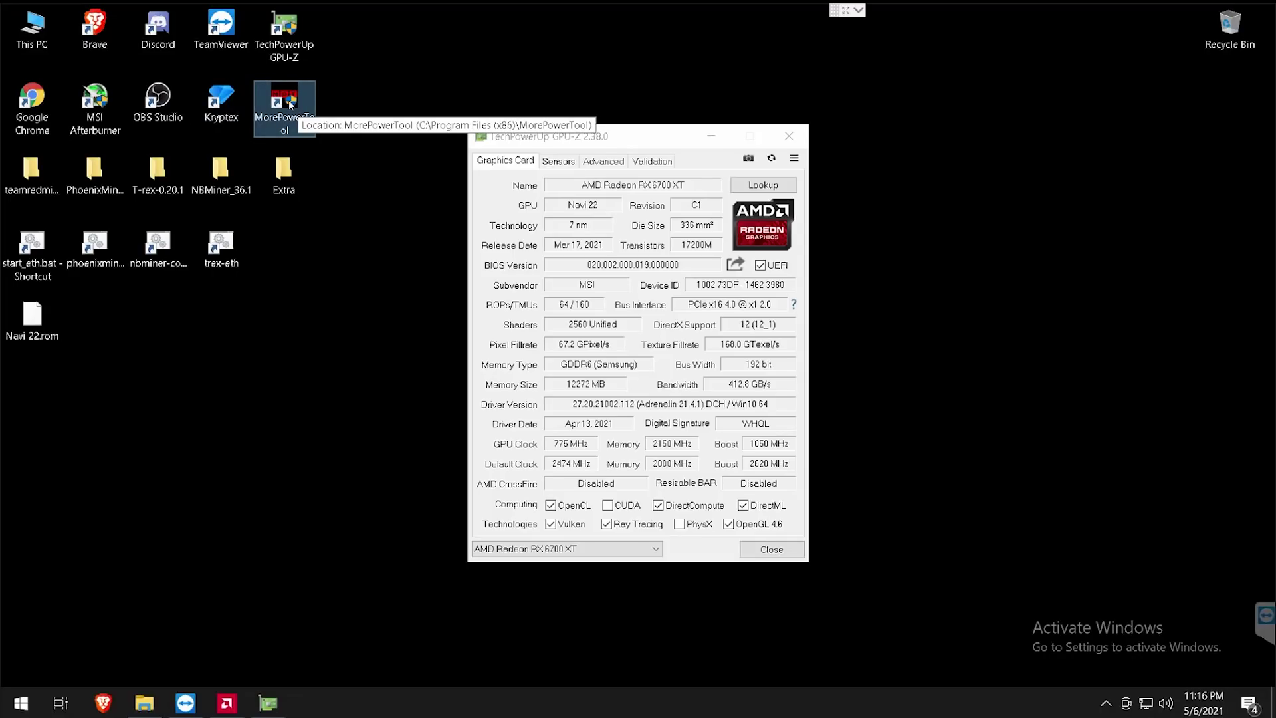
# Launch MorePowerTool, choose the [2] AMD Radeon RX 6700 XT and load Navi 22.rom.
pyautogui.doubleClick(285, 102)
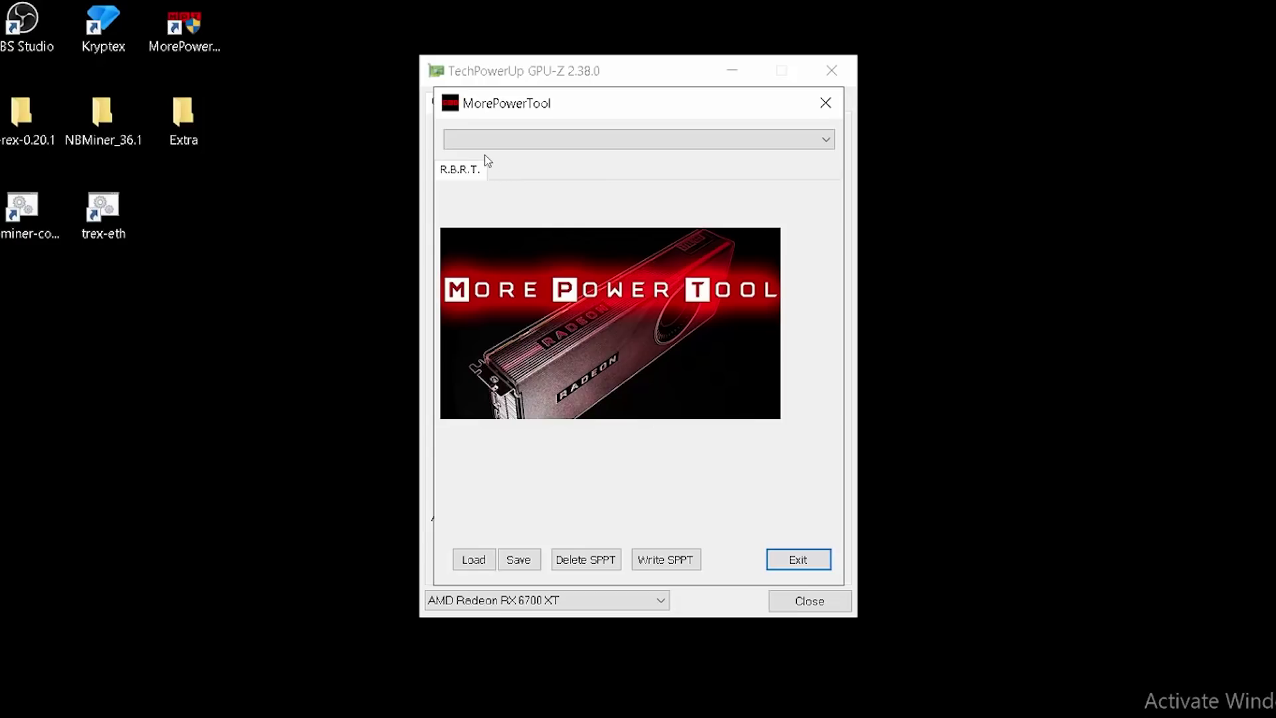
pyautogui.click(468, 140)
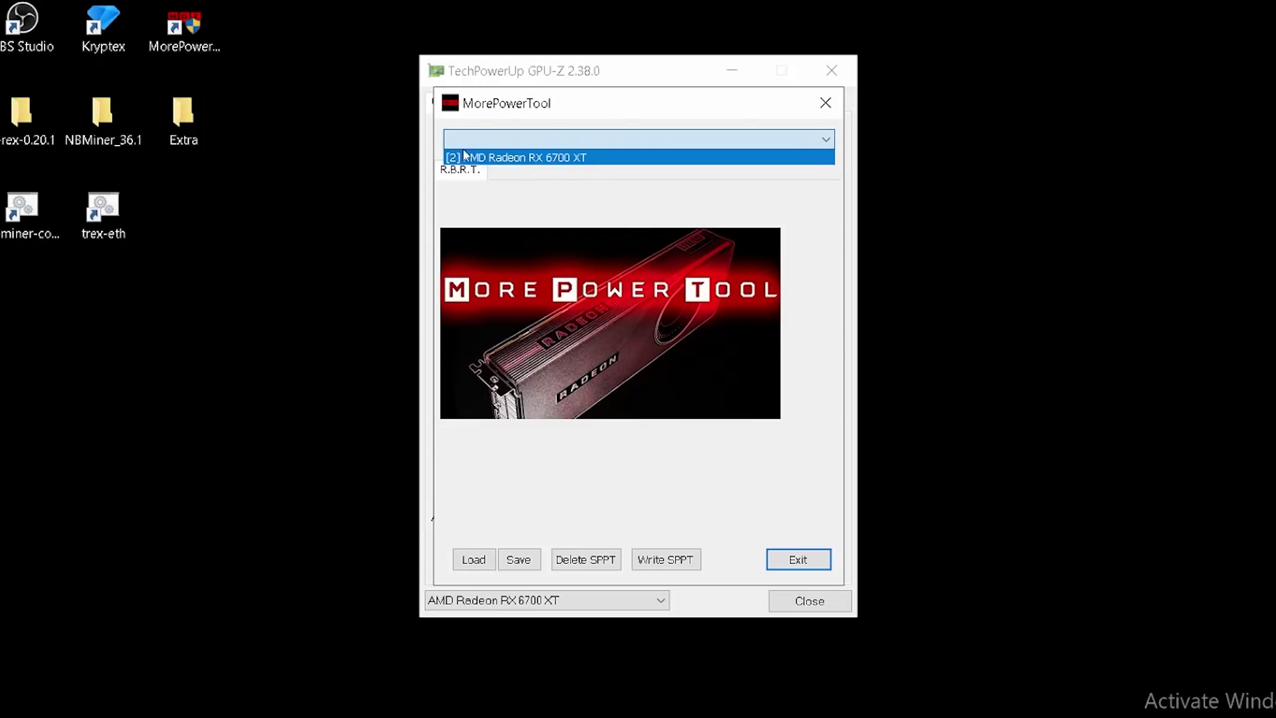
pyautogui.click(523, 158)
pyautogui.click(490, 565)
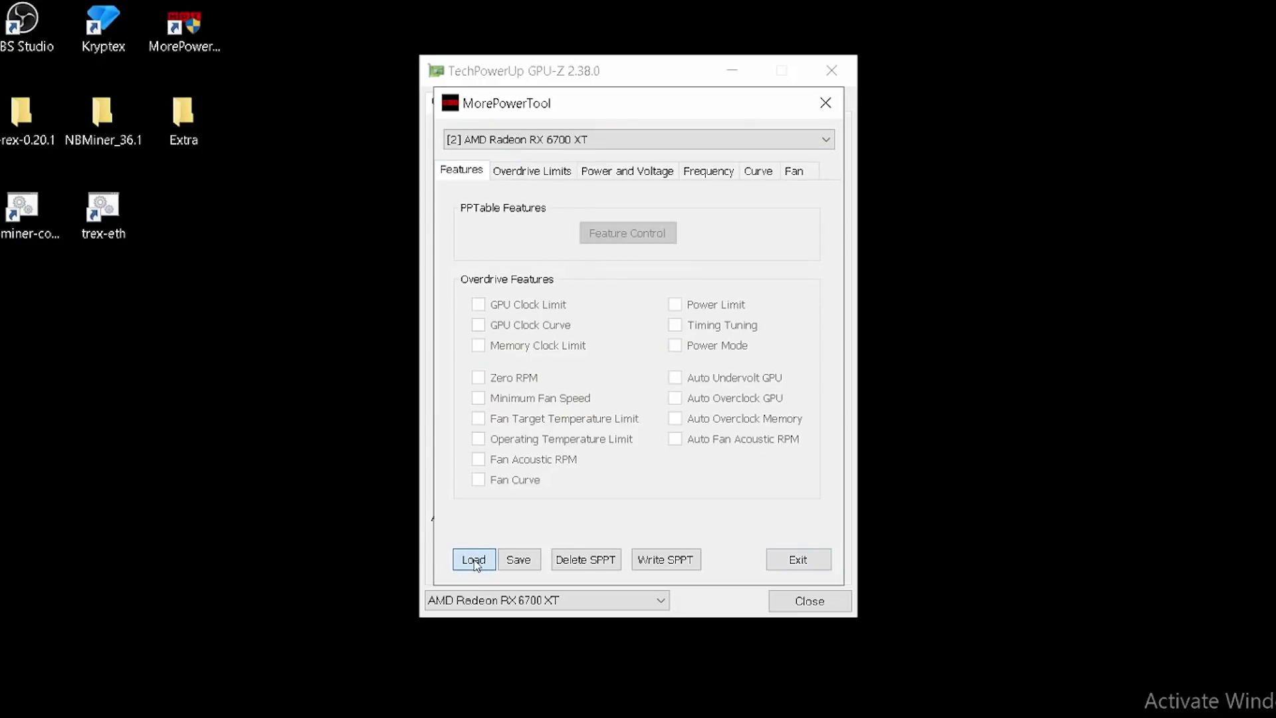
pyautogui.doubleClick(569, 322)
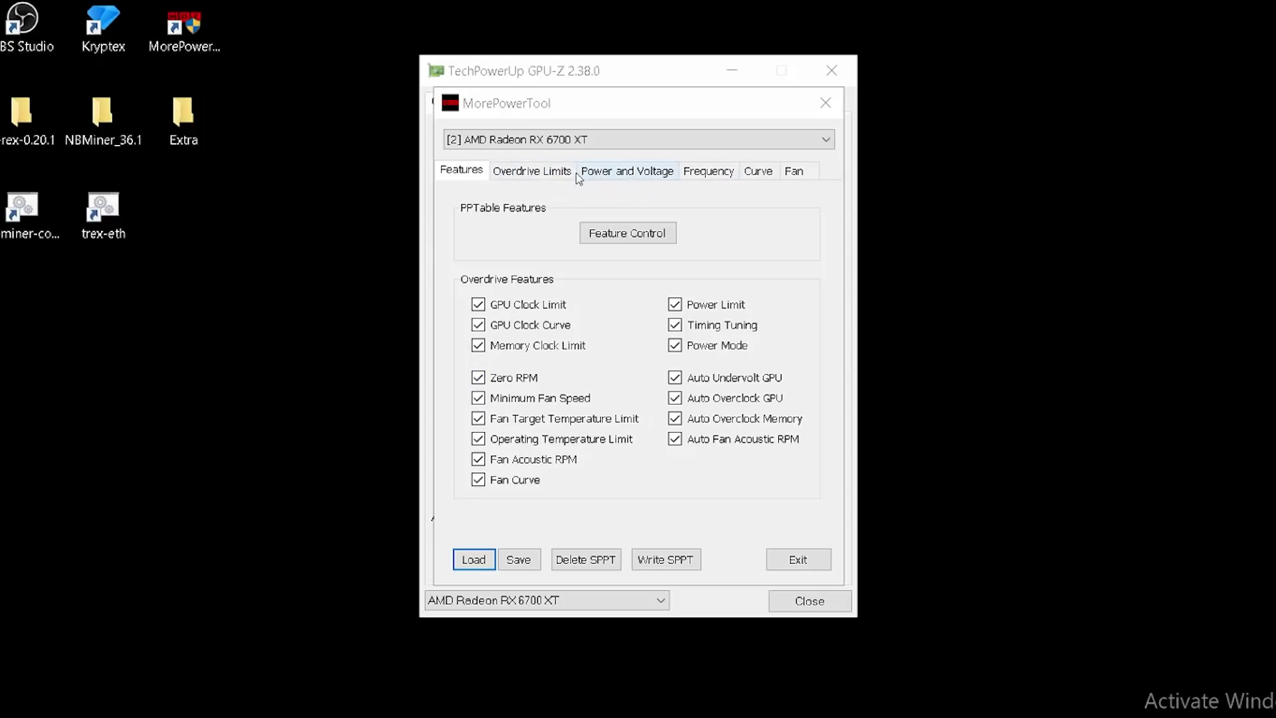
# In Power and Voltage, replace the 912 Minimum Voltage GFX with 700 and Write SPPT.
pyautogui.click(612, 173)
pyautogui.doubleClick(574, 281)
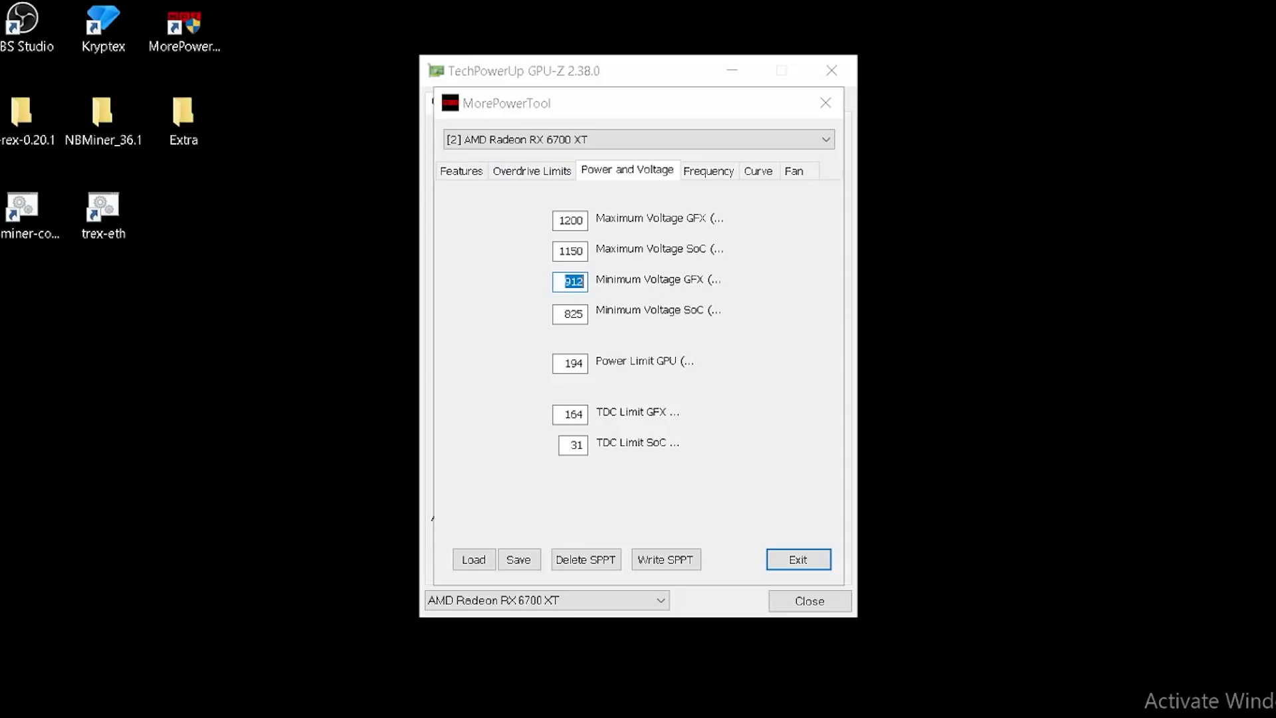
pyautogui.press('BackSpace')
pyautogui.write('700')
pyautogui.click(683, 560)
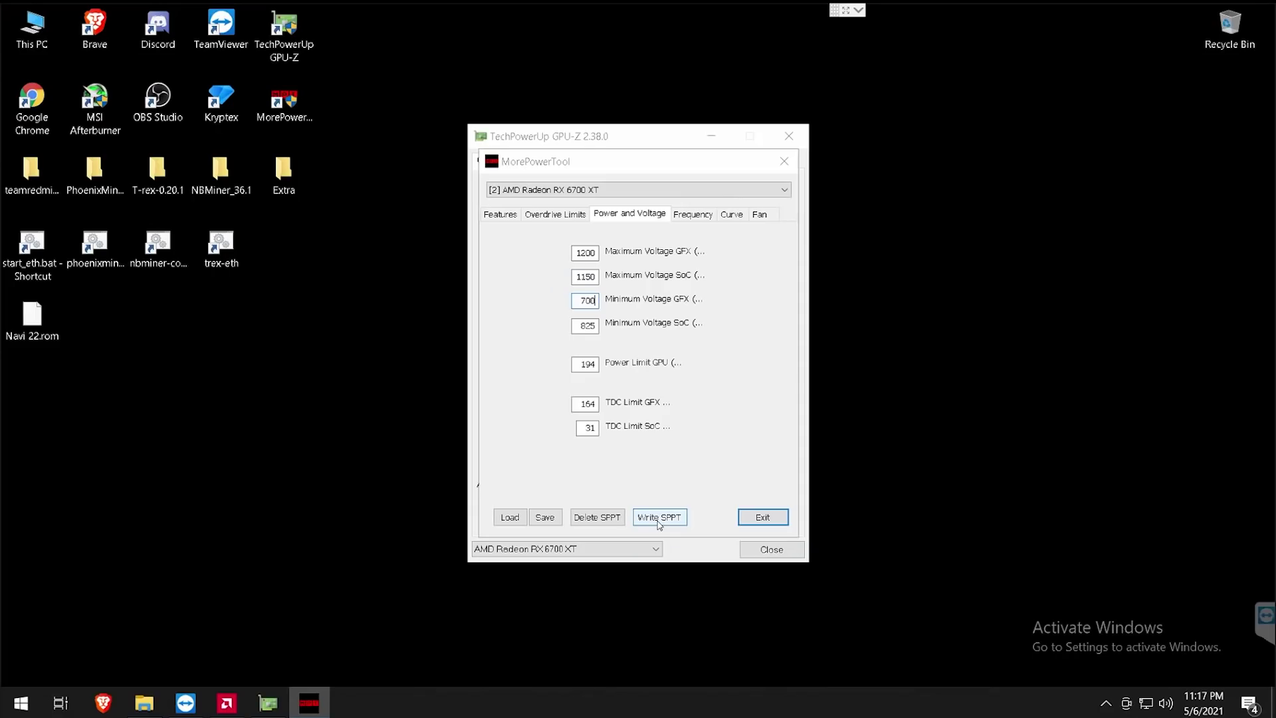
# Acknowledge the 'successfully added' message, closing MorePowerTool.
pyautogui.click(643, 387)
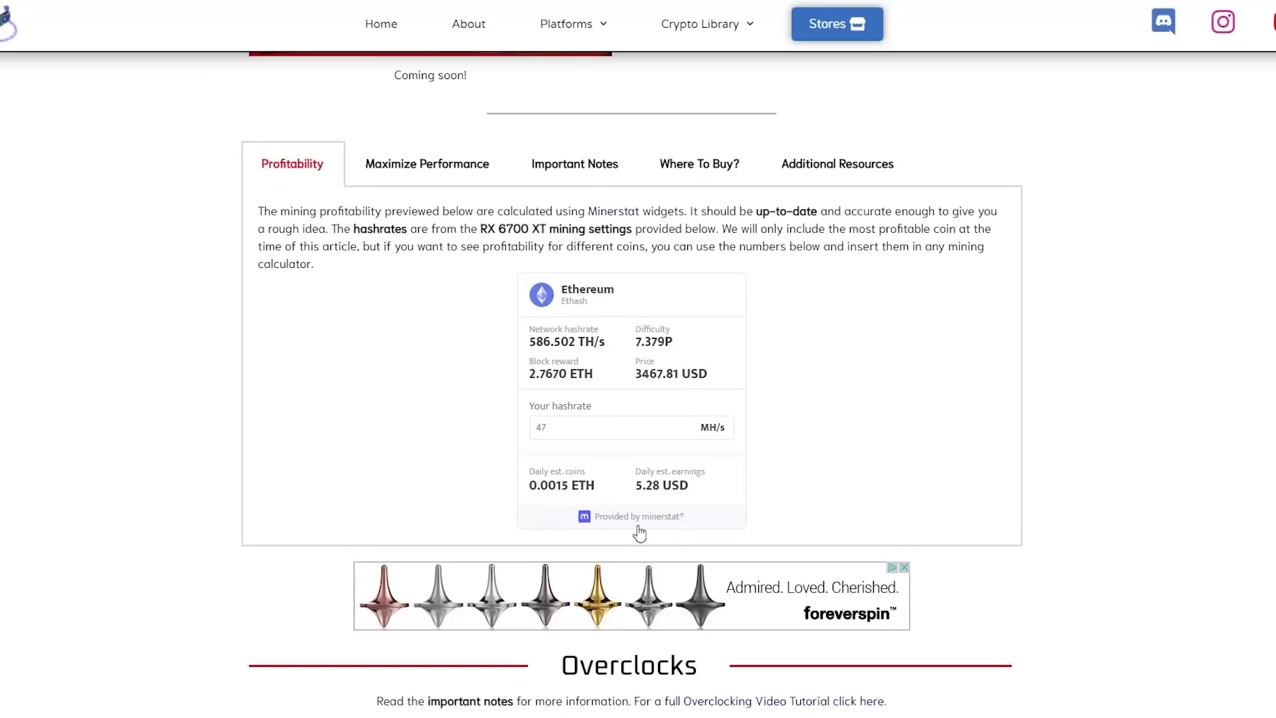
pyautogui.scroll(2, 638, 529)
pyautogui.scroll(-2, 647, 513)
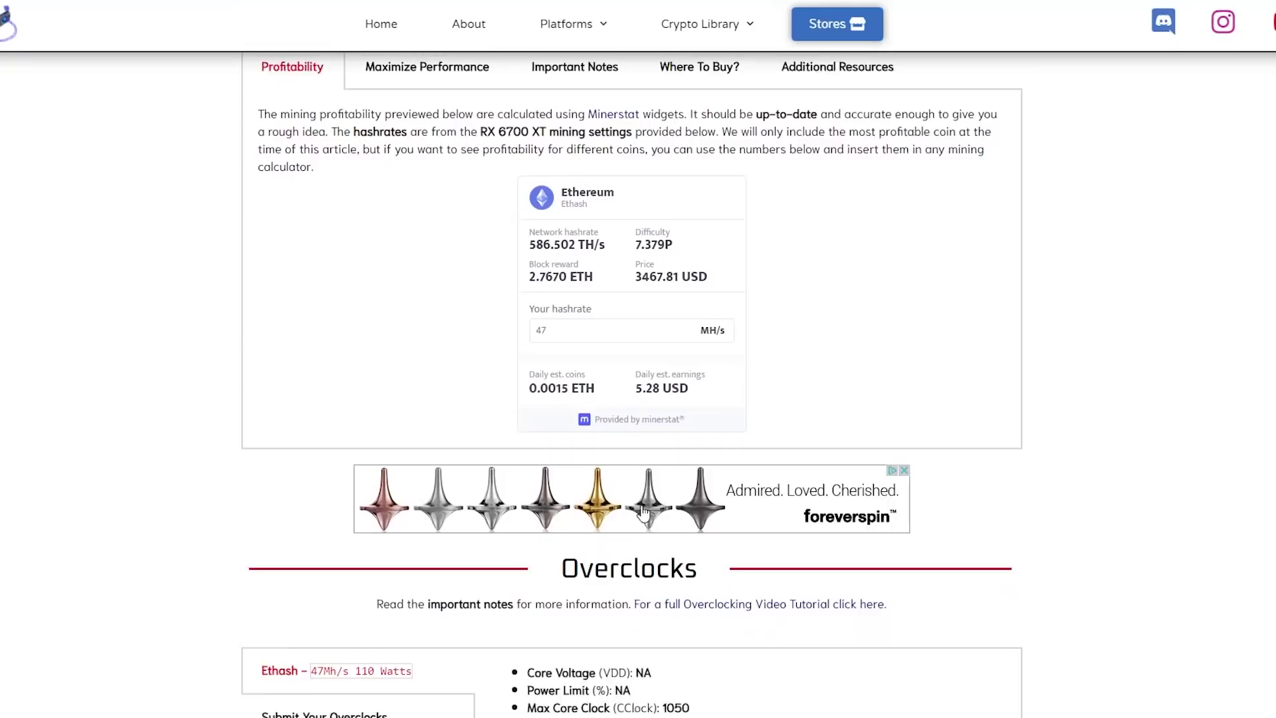
pyautogui.scroll(-4, 646, 512)
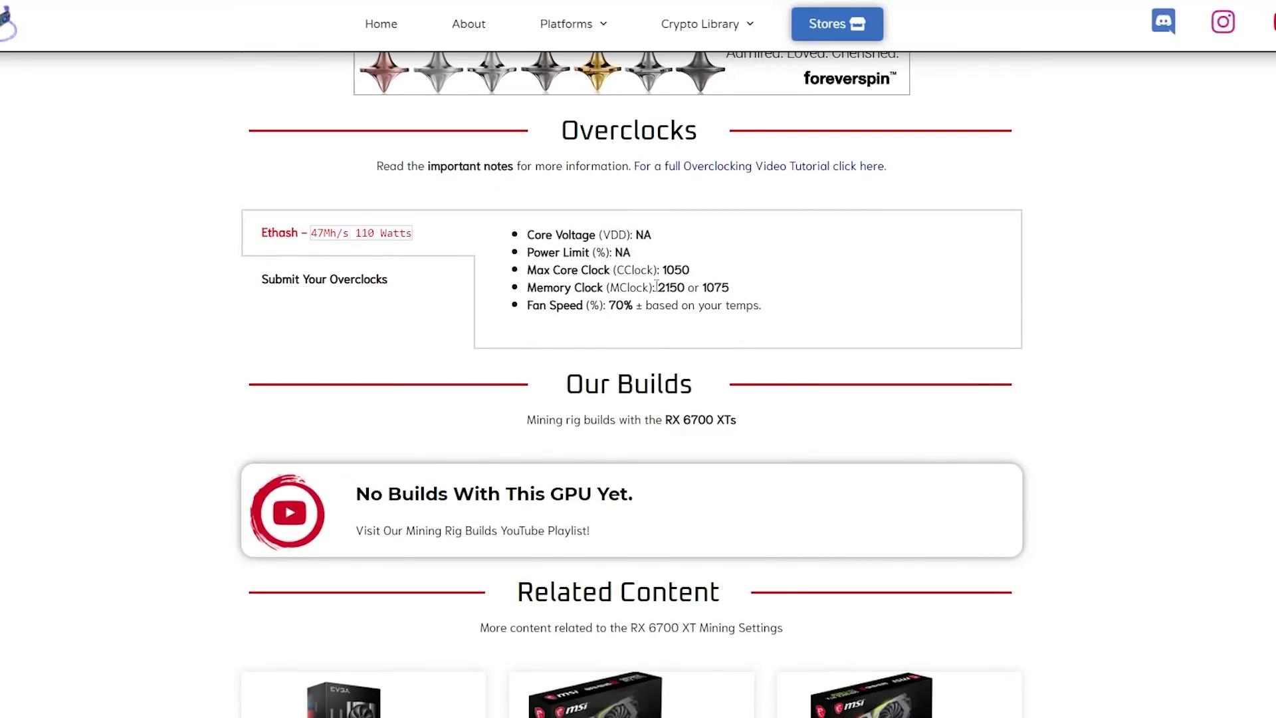
# Highlight the 2150 MHz memory clock figure in the RX 6700 XT Ethash overclock table, then deselect it.
pyautogui.doubleClick(665, 287)
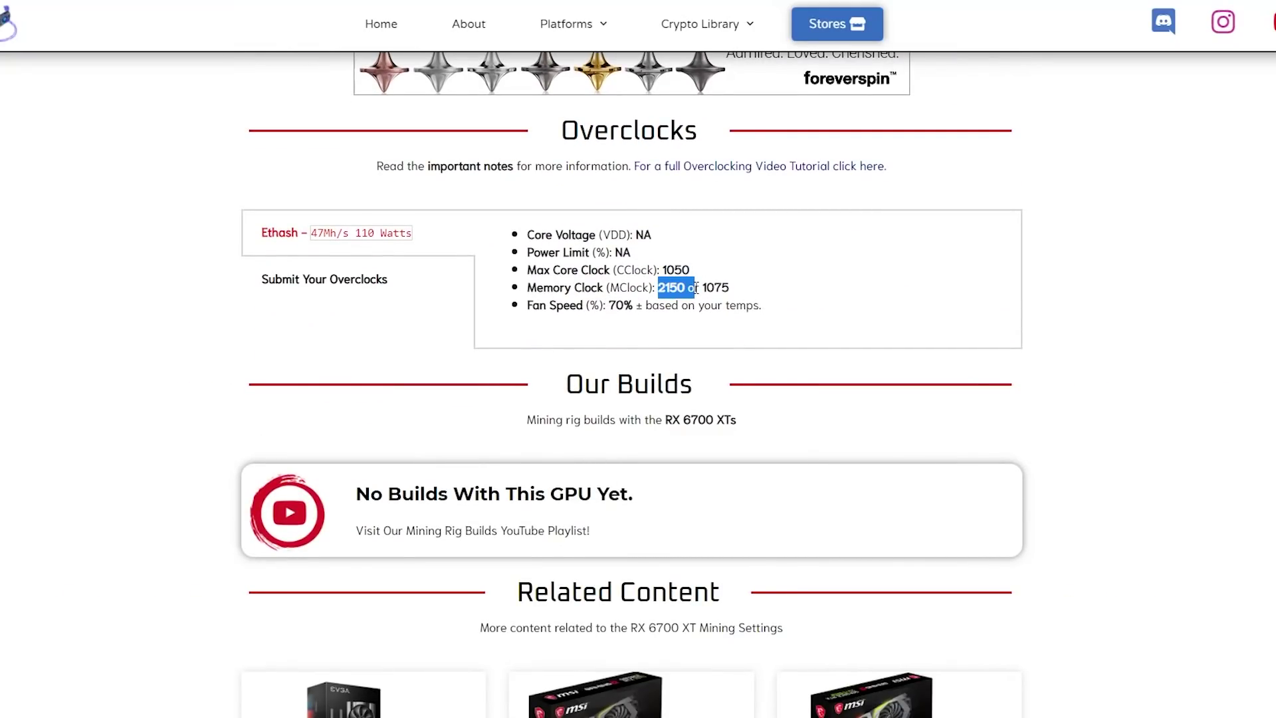
pyautogui.click(733, 288)
pyautogui.doubleClick(667, 288)
pyautogui.click(708, 290)
pyautogui.scroll(-1, 715, 291)
pyautogui.scroll(1, 715, 291)
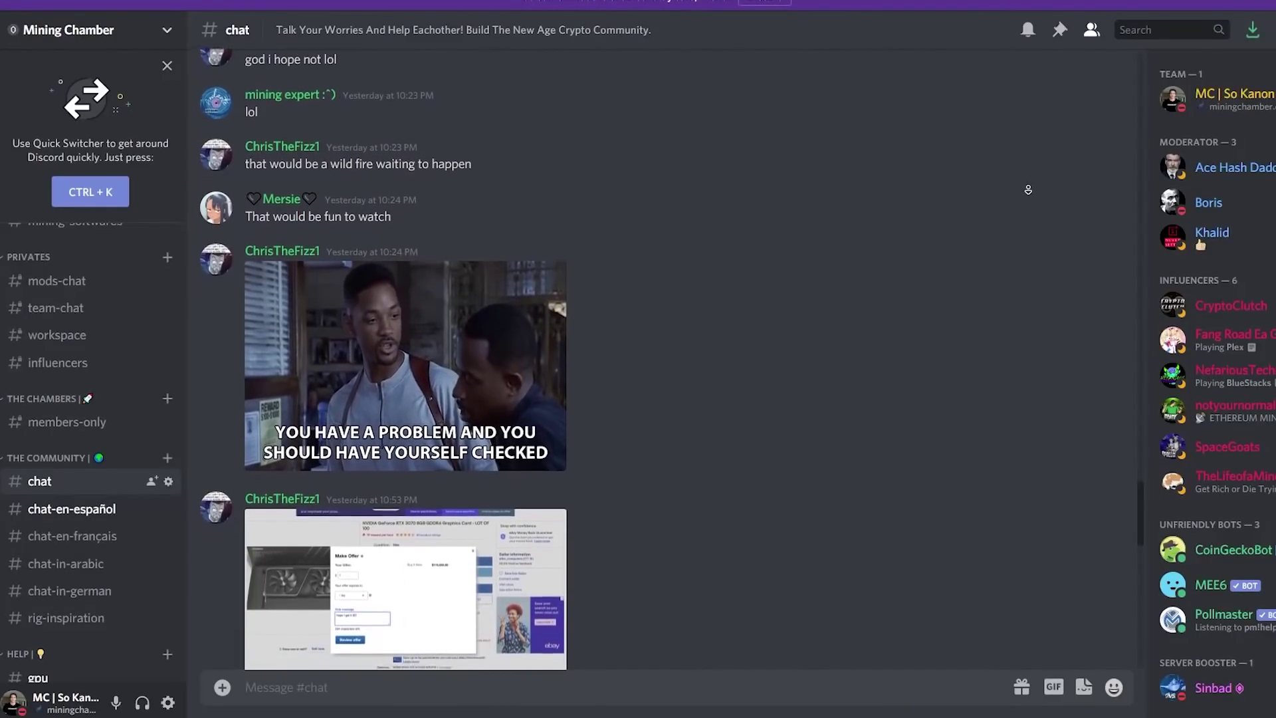
pyautogui.scroll(-1, 1028, 188)
pyautogui.scroll(-1, 1028, 189)
pyautogui.scroll(-1, 1028, 188)
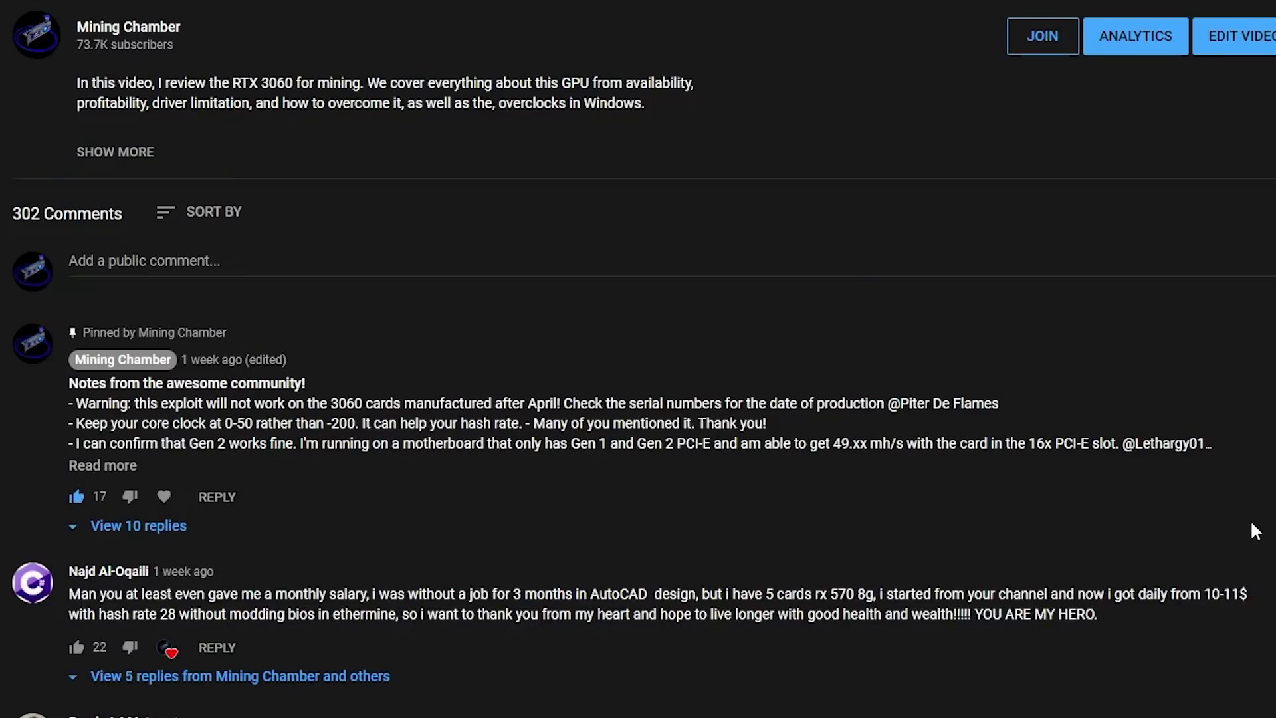
pyautogui.scroll(-2, 1252, 528)
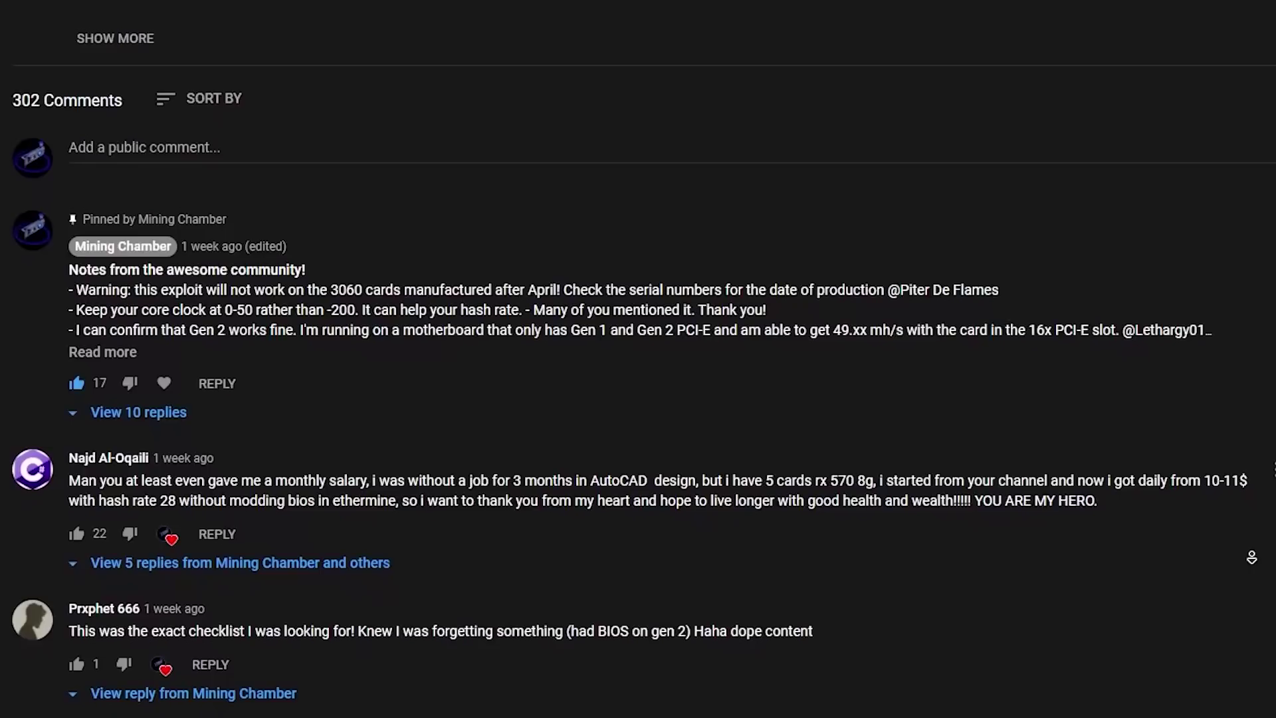
pyautogui.scroll(-3, 1252, 557)
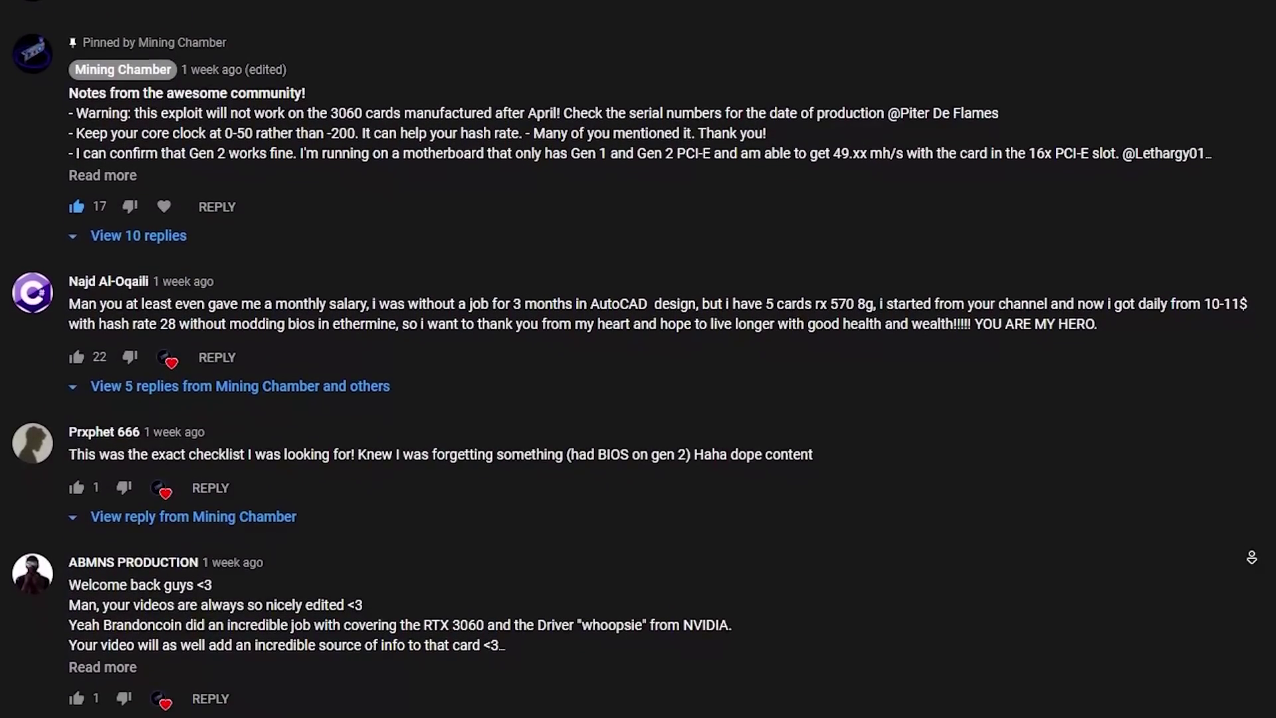
pyautogui.scroll(-1, 1253, 557)
pyautogui.scroll(-1, 1253, 557)
pyautogui.scroll(-1, 1253, 557)
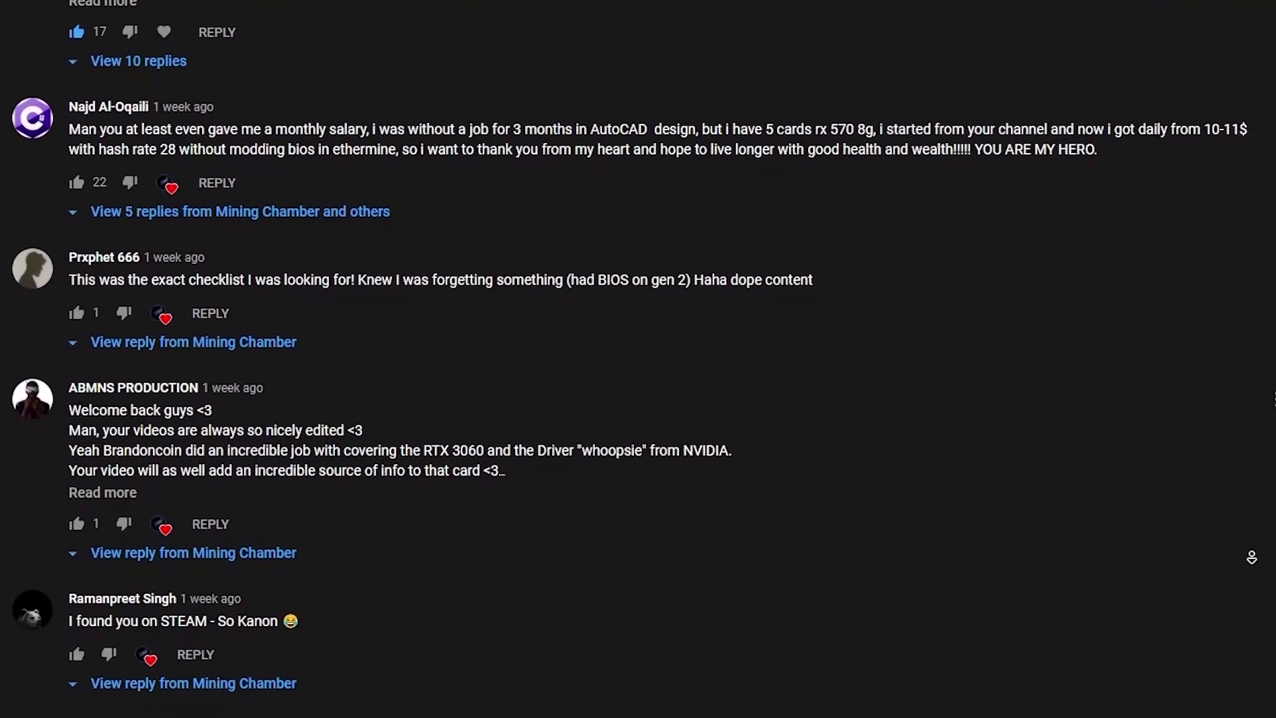
pyautogui.scroll(-1, 1253, 556)
pyautogui.scroll(-1, 1252, 557)
pyautogui.scroll(-1, 1252, 557)
pyautogui.scroll(-1, 1254, 558)
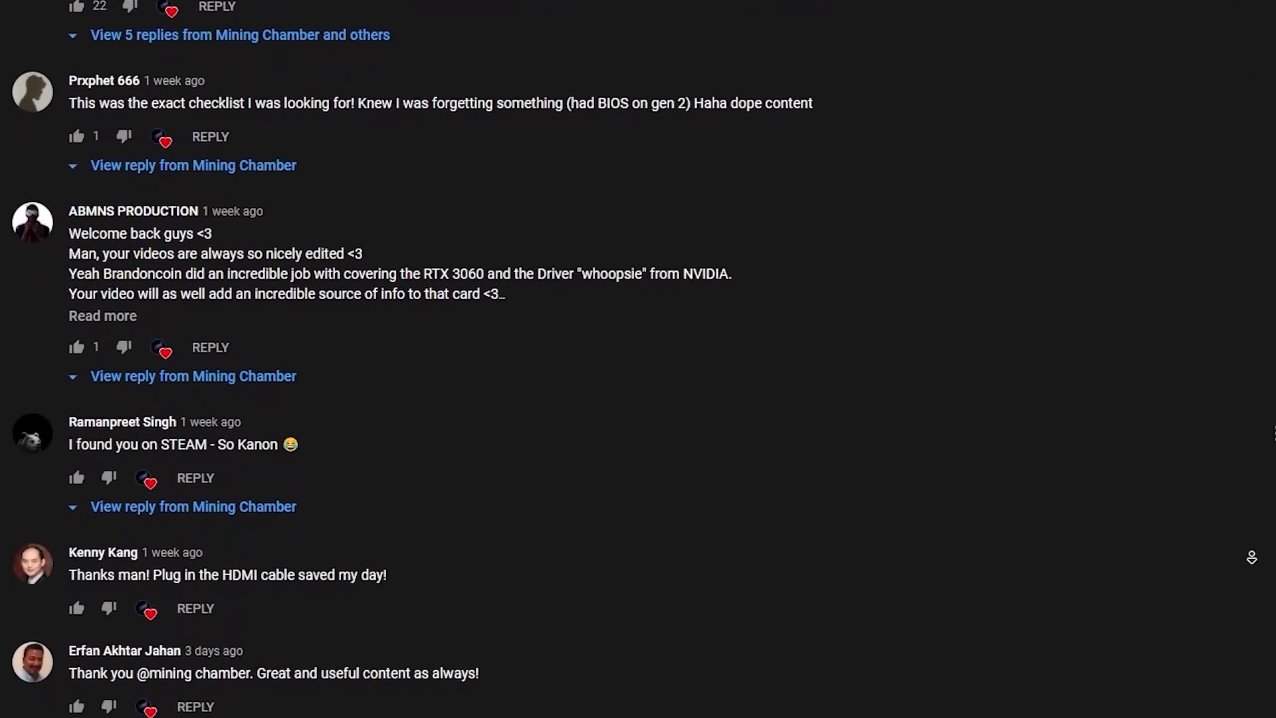
pyautogui.scroll(-1, 1252, 556)
pyautogui.scroll(-1, 1253, 557)
pyautogui.scroll(-1, 1253, 556)
pyautogui.scroll(-1, 1253, 557)
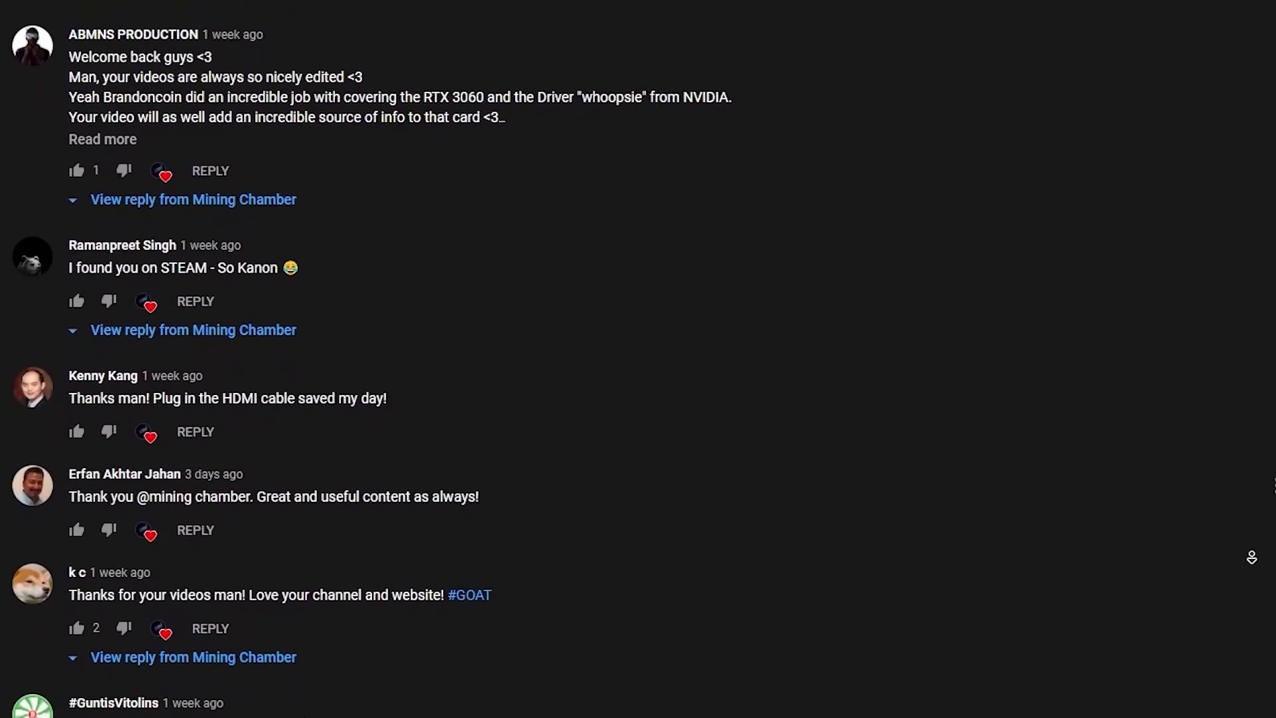